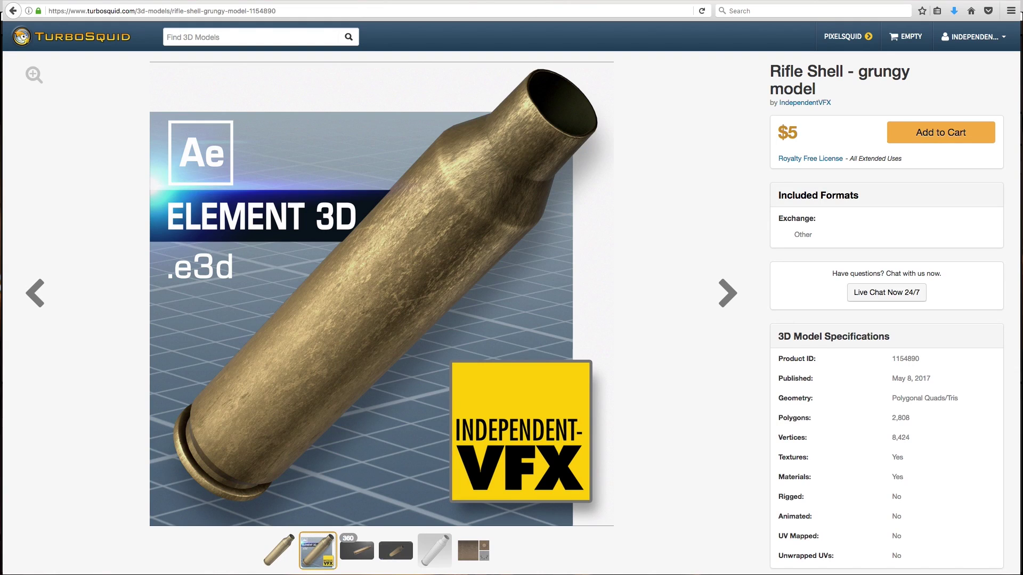
Step: Preview the Rifle Shell - grungy model's turntable, 3D view, wireframe and texture maps on TurboSquid
{"action": "left_click", "coordinate": [360, 555]}
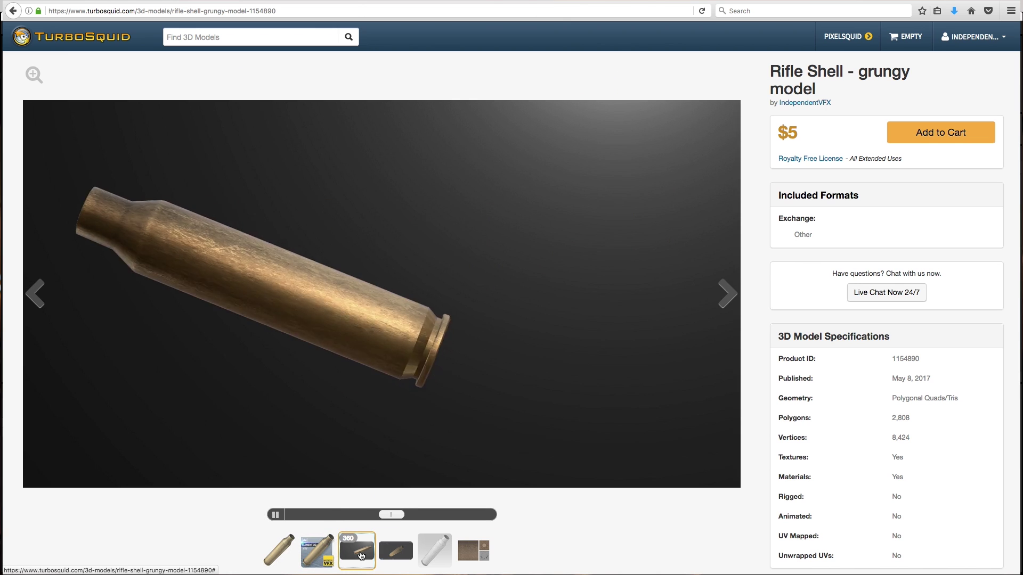
{"action": "left_click", "coordinate": [396, 552]}
{"action": "left_click", "coordinate": [437, 553]}
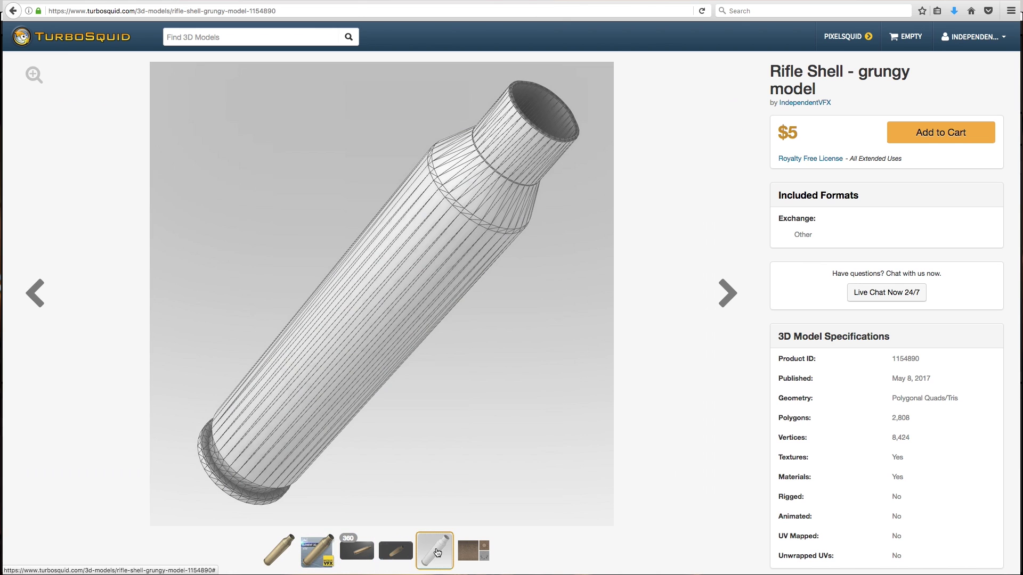
{"action": "left_click", "coordinate": [476, 553]}
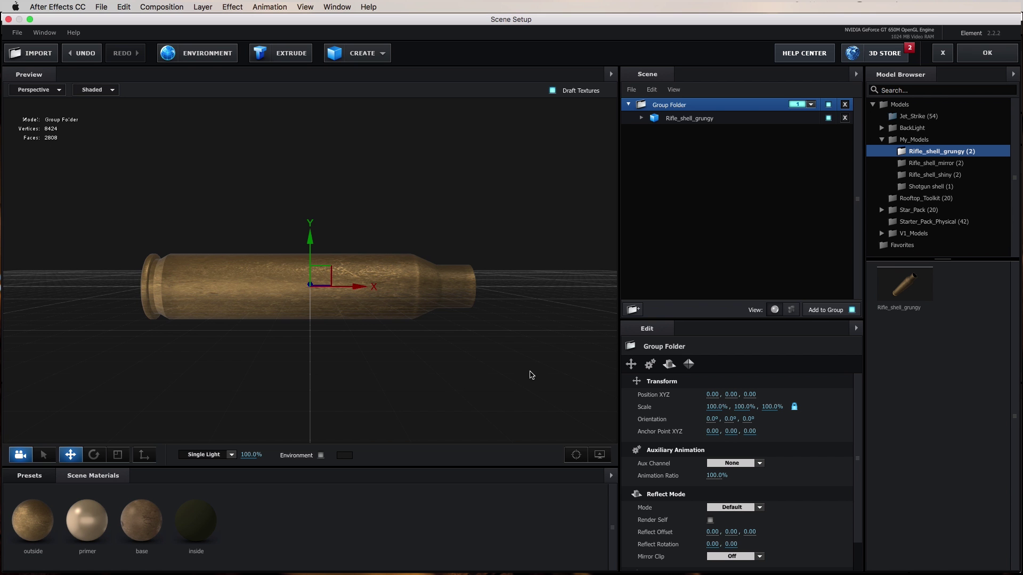
{"action": "left_click_drag", "start_coordinate": [530, 375], "coordinate": [602, 368]}
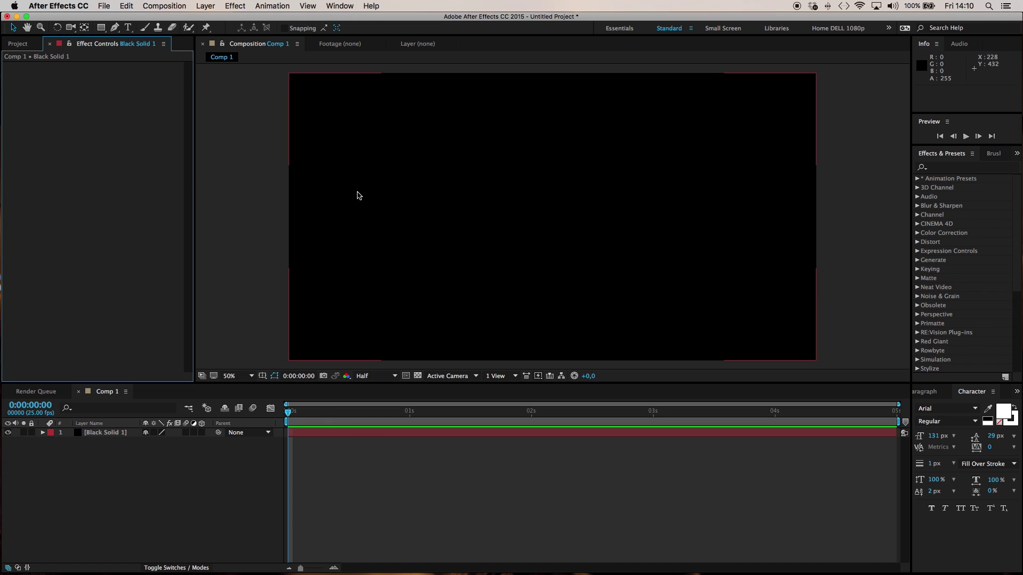
Step: Apply Video Copilot's Element effect to Black Solid 1 and open its Scene Setup
{"action": "left_click", "coordinate": [98, 433]}
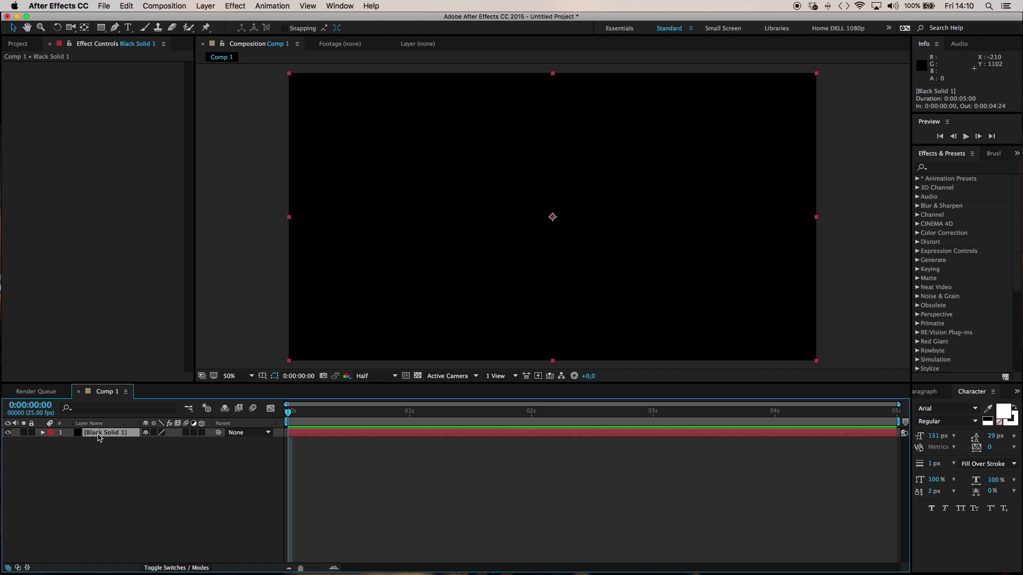
{"action": "left_click", "coordinate": [239, 7]}
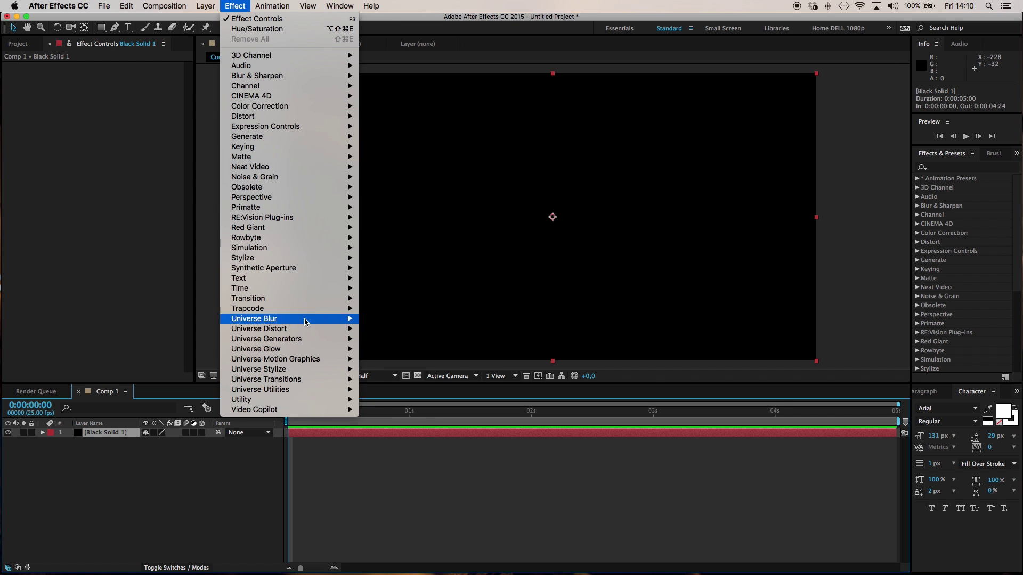
{"action": "mouse_move", "coordinate": [307, 409]}
{"action": "left_click", "coordinate": [378, 409]}
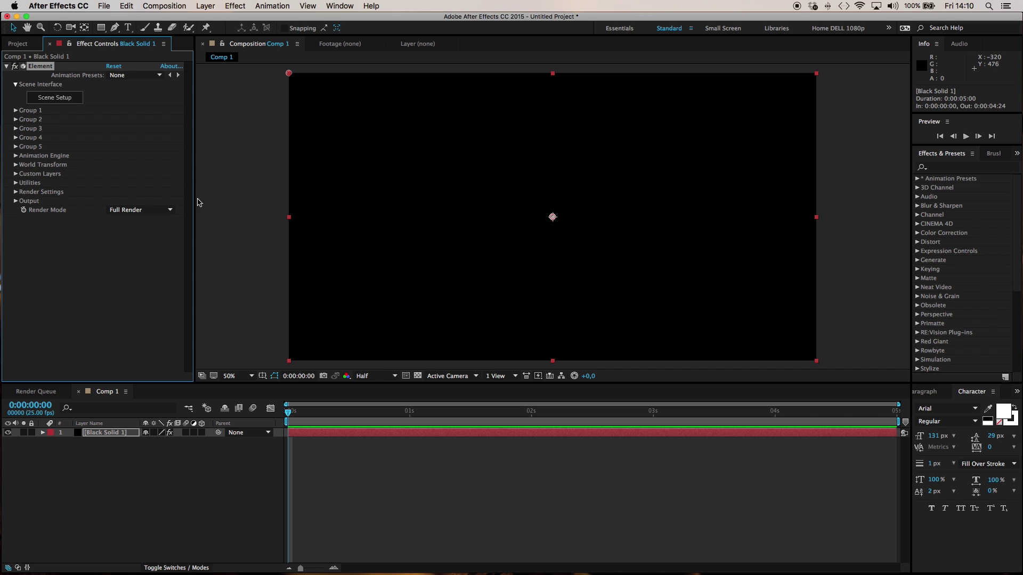
{"action": "left_click", "coordinate": [66, 101]}
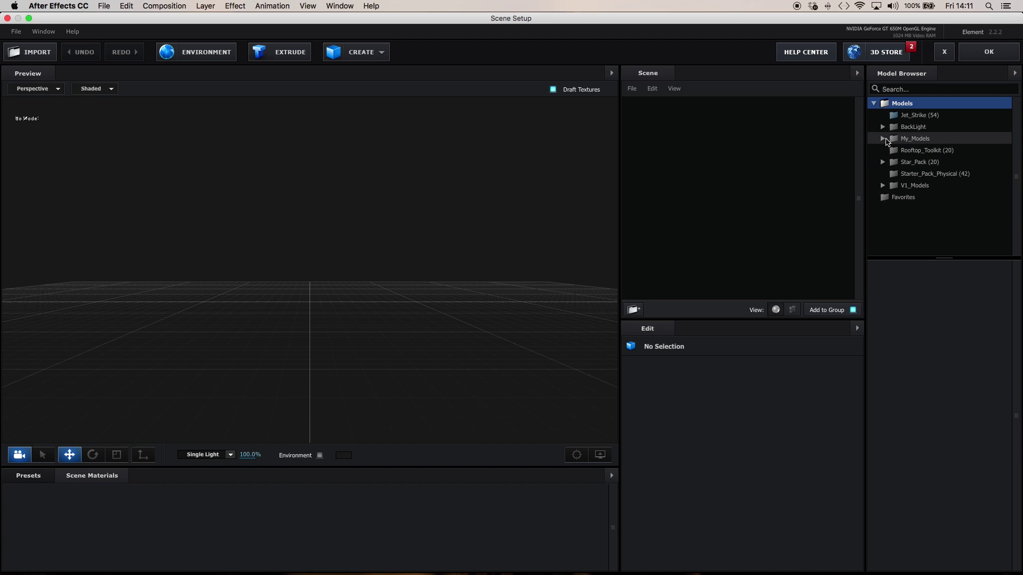
Step: Load Rifle_shell_grungy from My_Models, inspect its outside, base, inside and primer materials, and confirm
{"action": "left_click", "coordinate": [883, 140]}
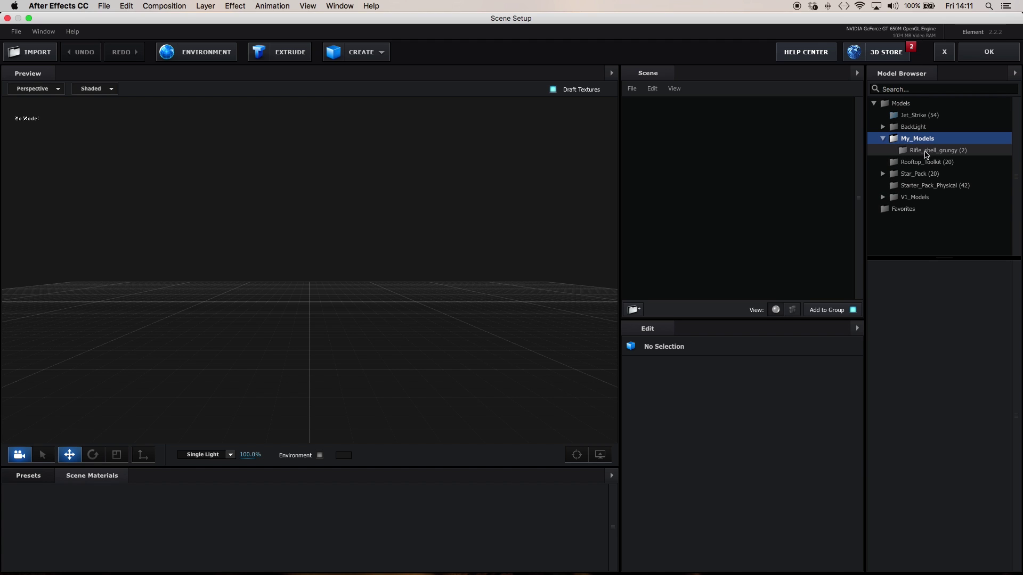
{"action": "left_click", "coordinate": [927, 151]}
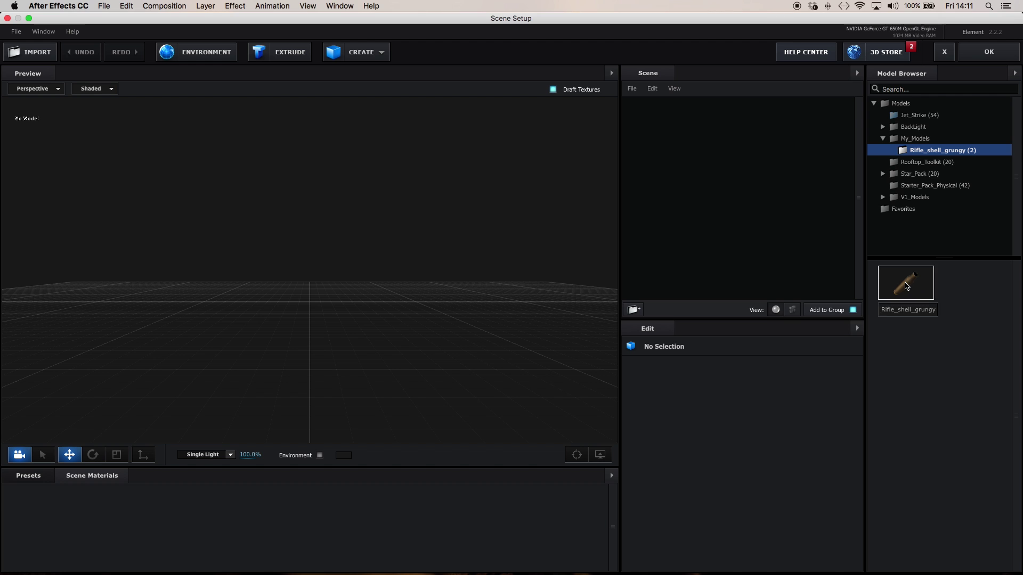
{"action": "left_click", "coordinate": [905, 282]}
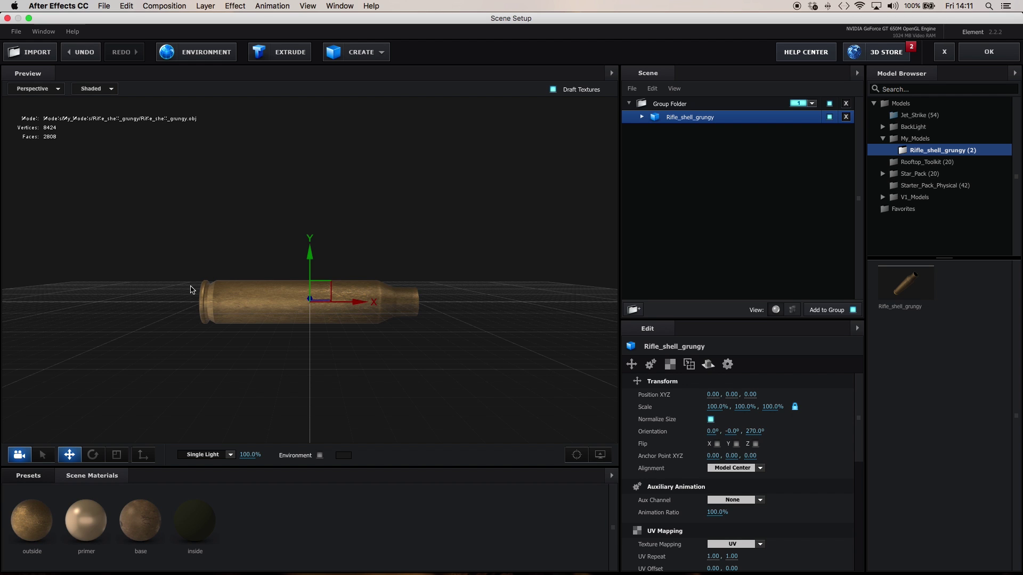
{"action": "mouse_move", "coordinate": [300, 345]}
{"action": "left_mouse_down"}
{"action": "mouse_move", "coordinate": [354, 342]}
{"action": "mouse_move", "coordinate": [295, 349]}
{"action": "mouse_move", "coordinate": [238, 340]}
{"action": "mouse_move", "coordinate": [299, 343]}
{"action": "left_mouse_up"}
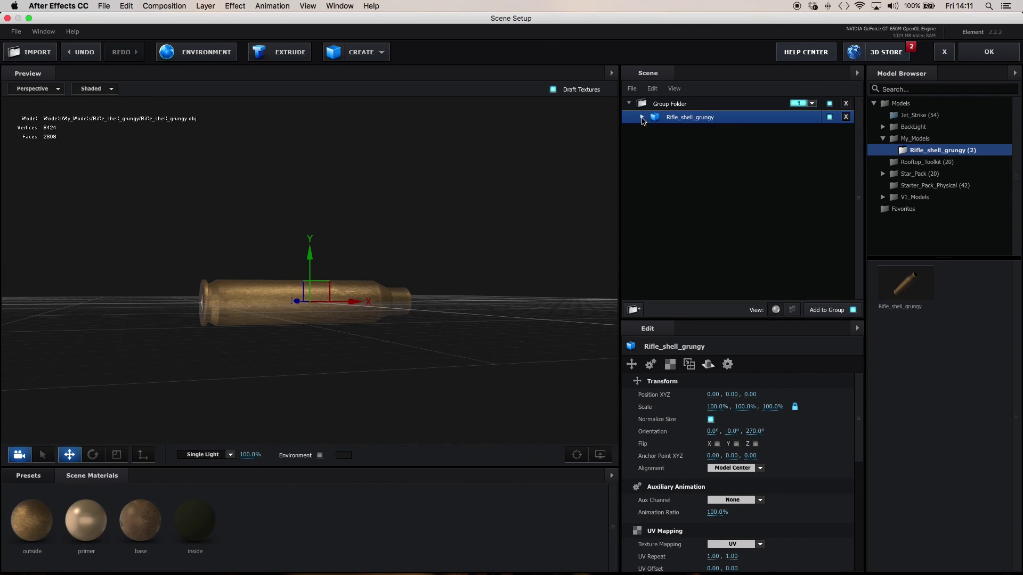
{"action": "left_click", "coordinate": [642, 116]}
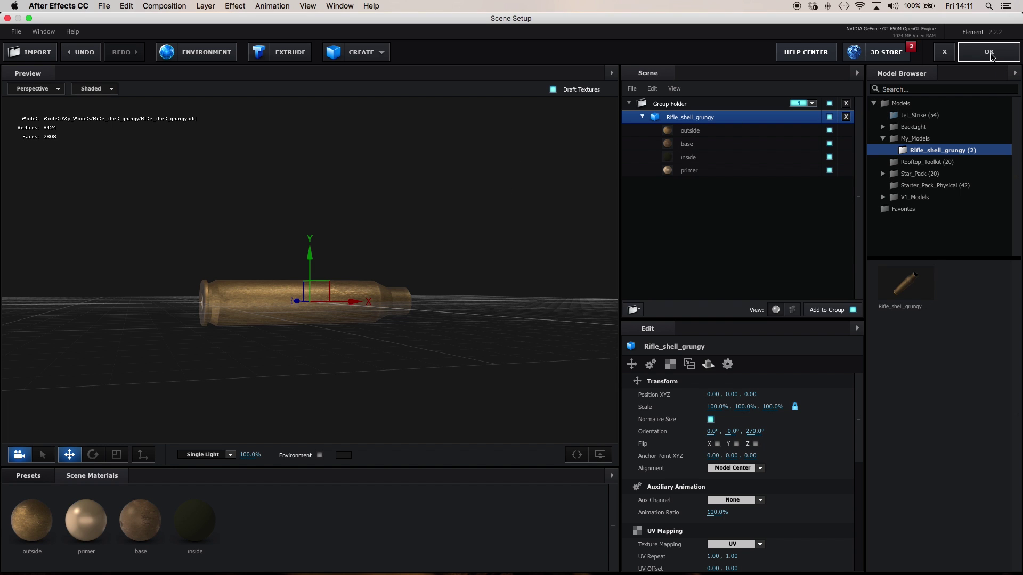
{"action": "left_click", "coordinate": [990, 52]}
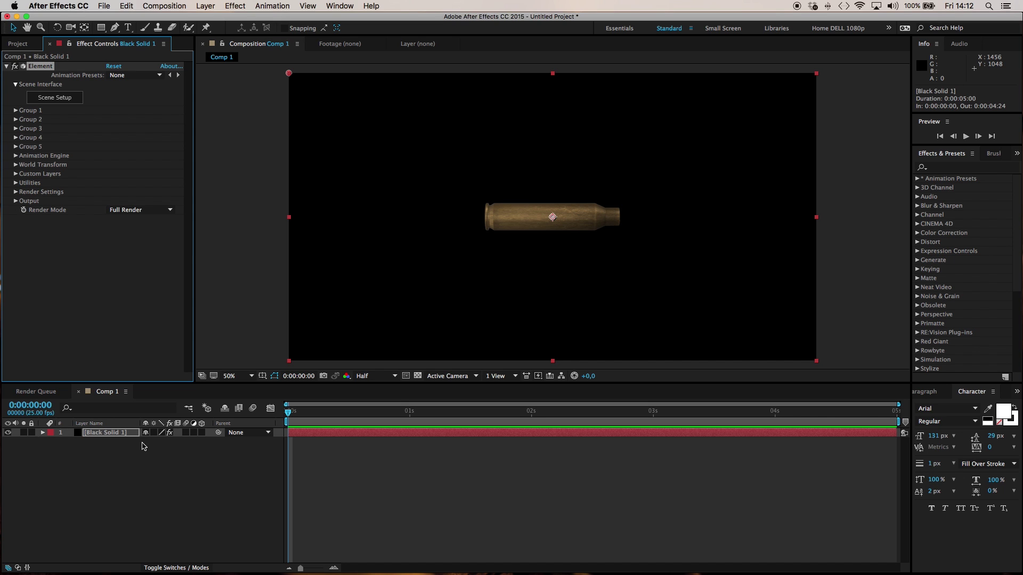
Step: Create a group null for Group 1 via Group Utilities > Create Group Null
{"action": "left_click", "coordinate": [15, 111]}
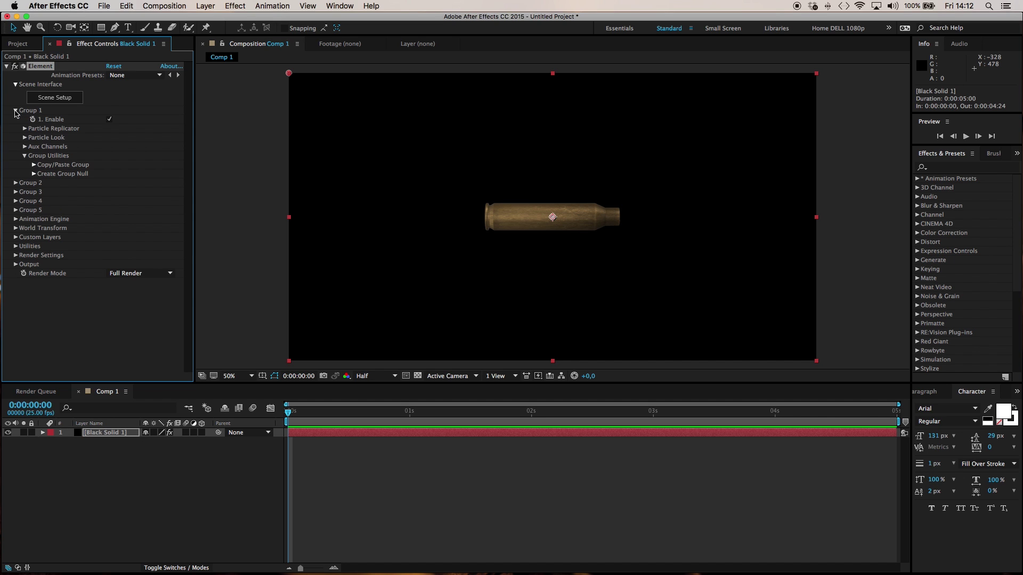
{"action": "left_click", "coordinate": [34, 175]}
{"action": "left_click", "coordinate": [64, 187]}
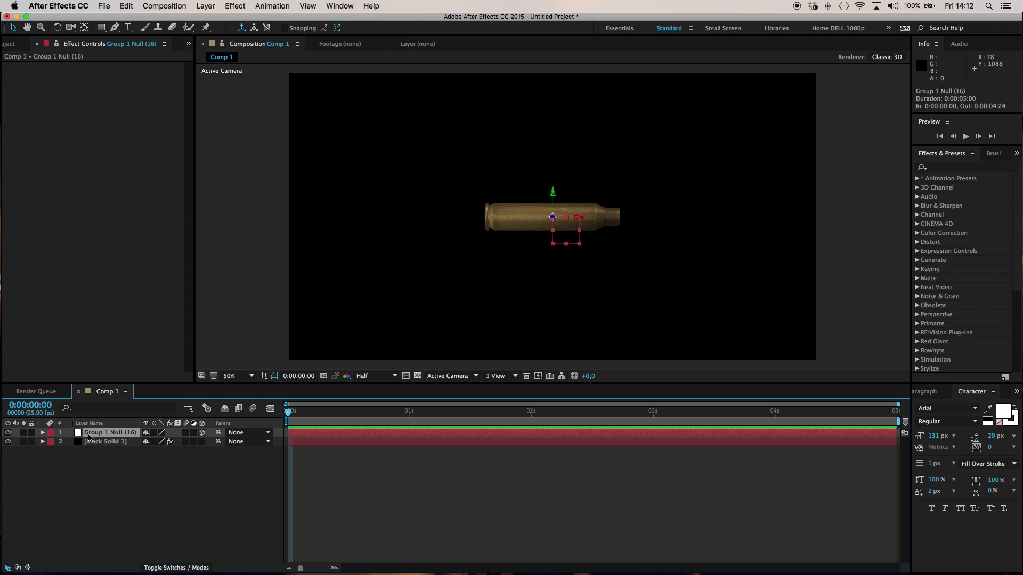
Step: Test-spin Group 1 Null (16) on Y Rotation, then undo back to 0x+0,0°
{"action": "key", "text": "r"}
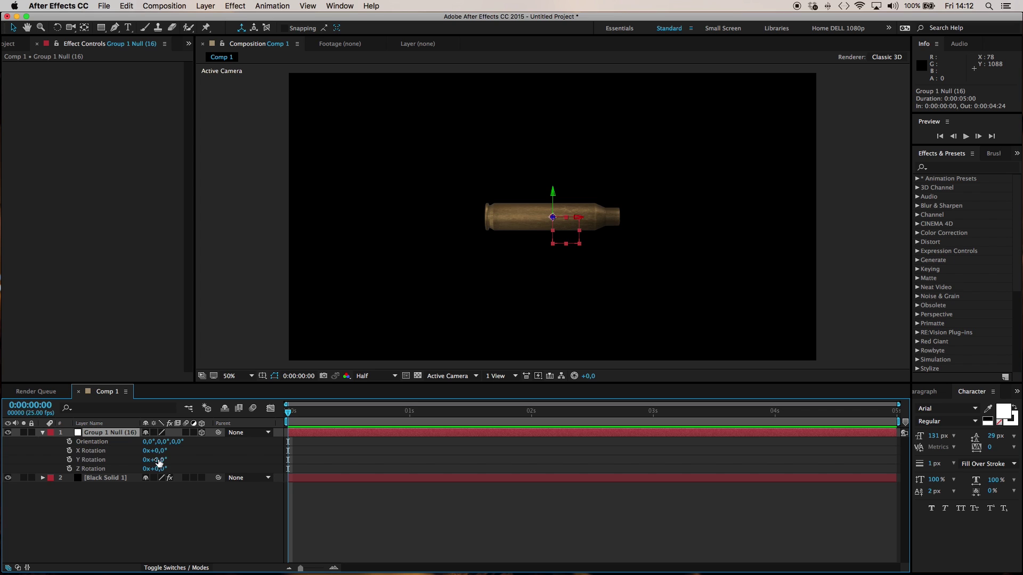
{"action": "mouse_move", "coordinate": [159, 463]}
{"action": "left_mouse_down"}
{"action": "mouse_move", "coordinate": [251, 459]}
{"action": "mouse_move", "coordinate": [55, 458]}
{"action": "mouse_move", "coordinate": [168, 458]}
{"action": "left_mouse_up"}
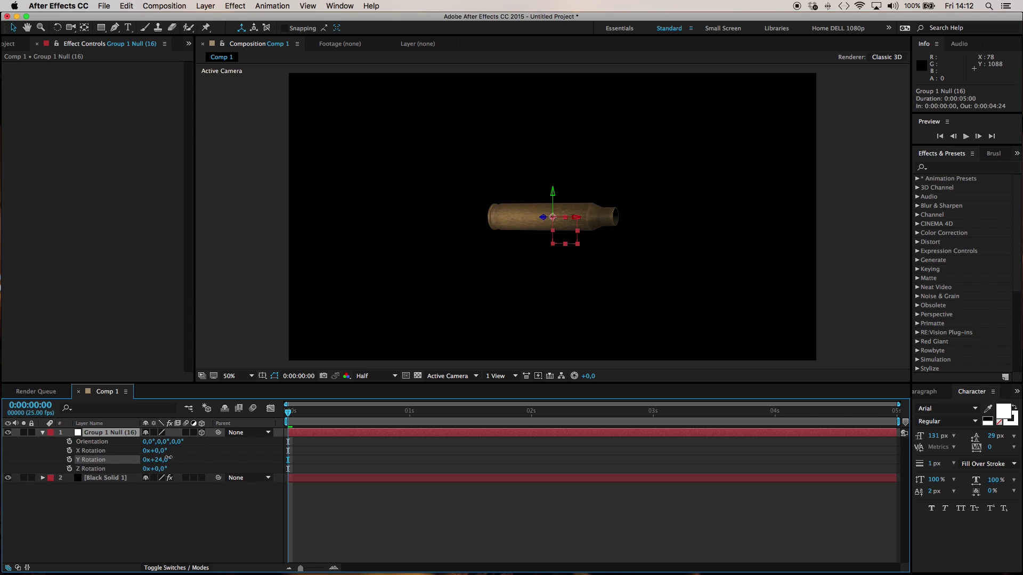
{"action": "key", "text": "super+z"}
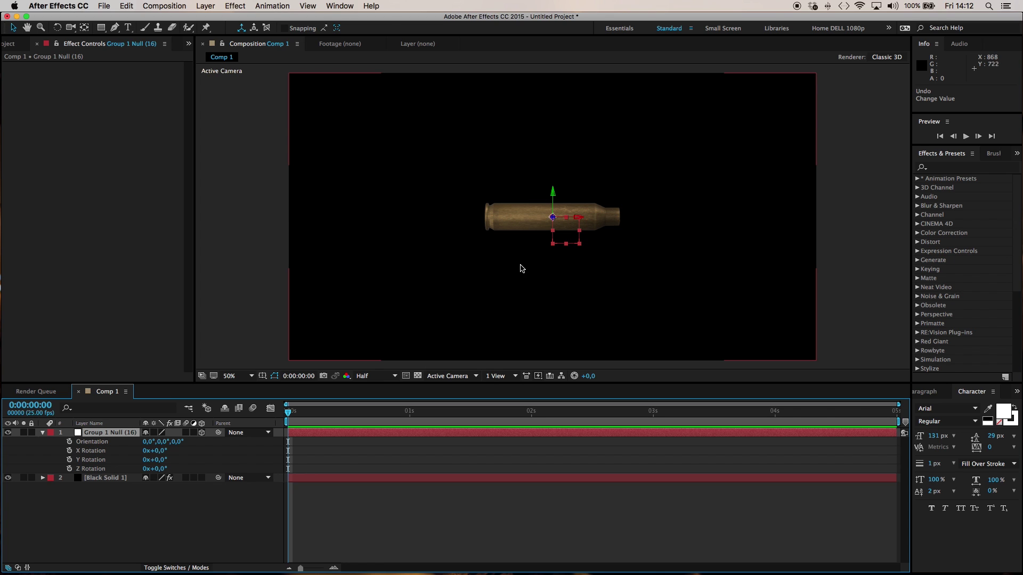
{"action": "left_click_drag", "start_coordinate": [158, 460], "coordinate": [213, 462]}
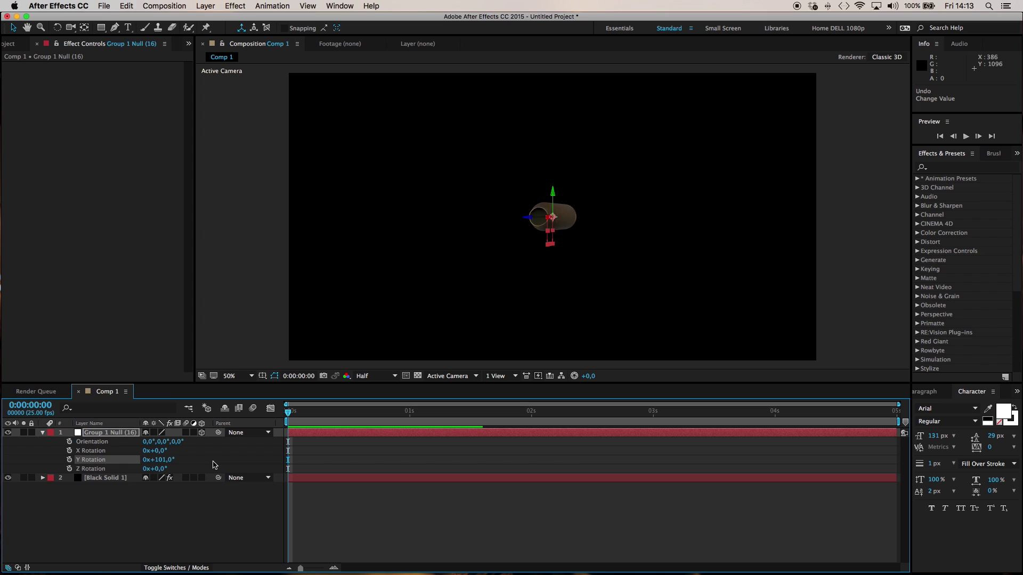
{"action": "key", "text": "super+z"}
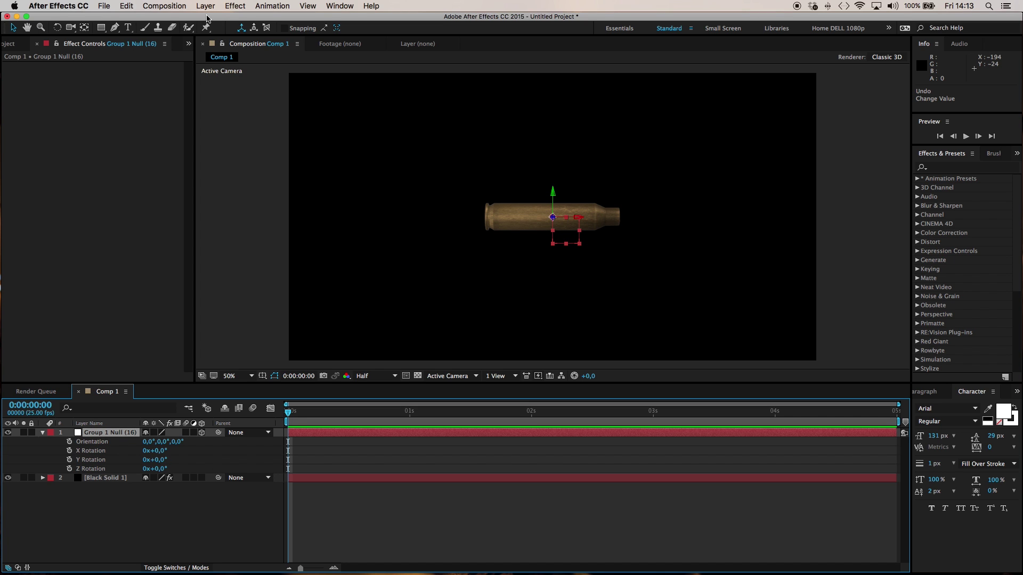
Step: Add a new 3D null layer named Bullet control
{"action": "left_click", "coordinate": [205, 6]}
{"action": "mouse_move", "coordinate": [212, 20]}
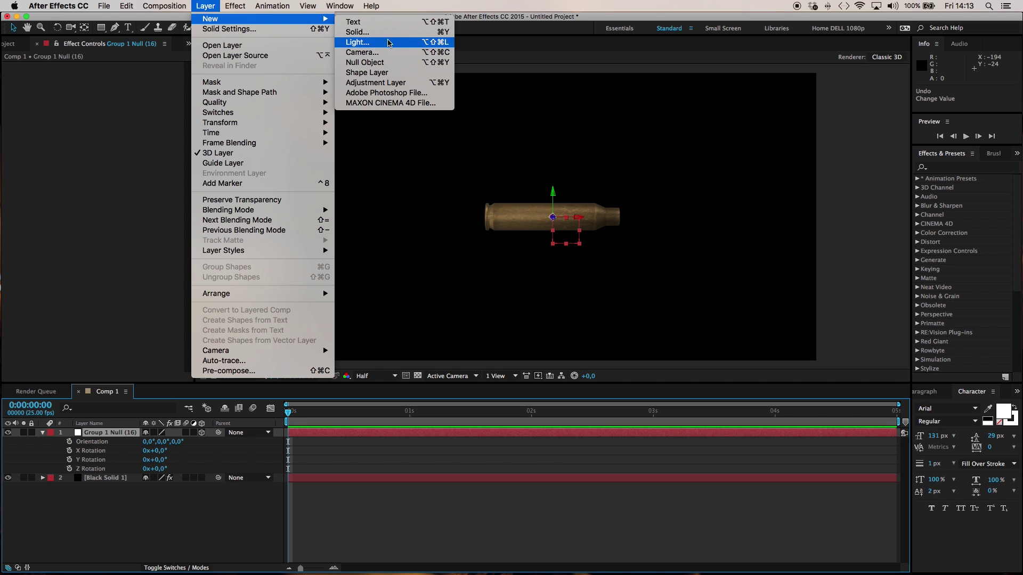
{"action": "left_click", "coordinate": [385, 62]}
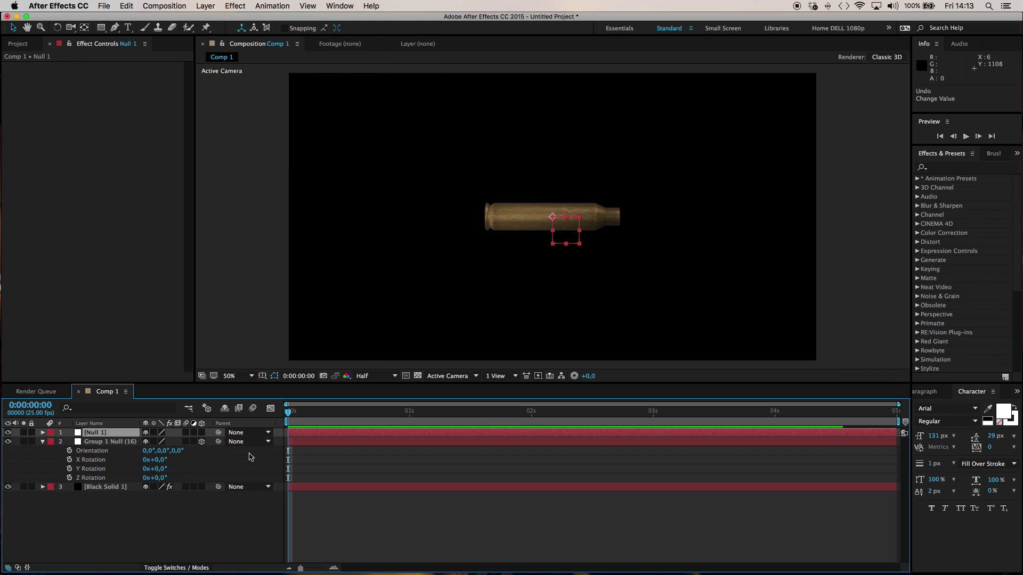
{"action": "left_click", "coordinate": [202, 433]}
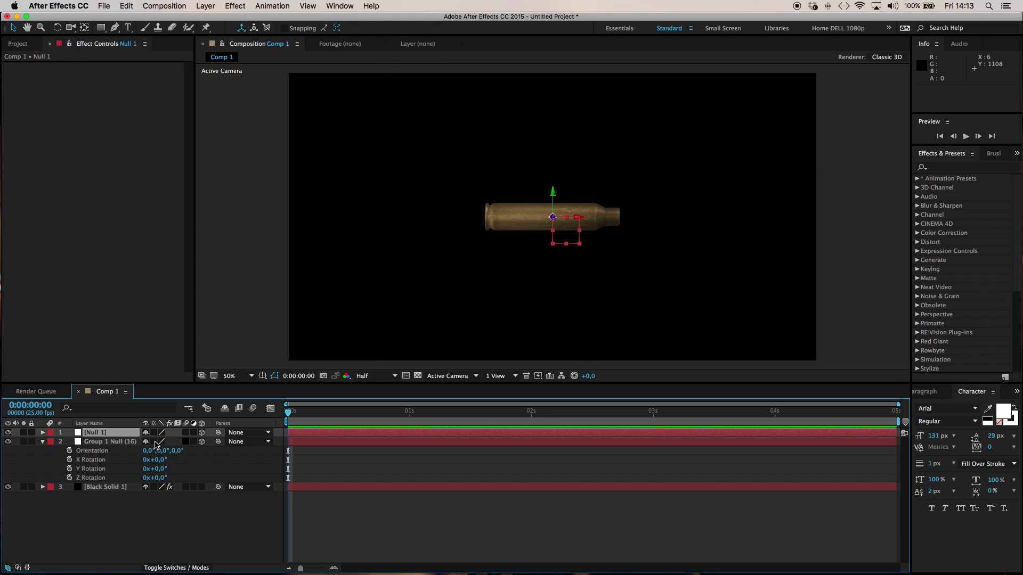
{"action": "key", "text": "Return"}
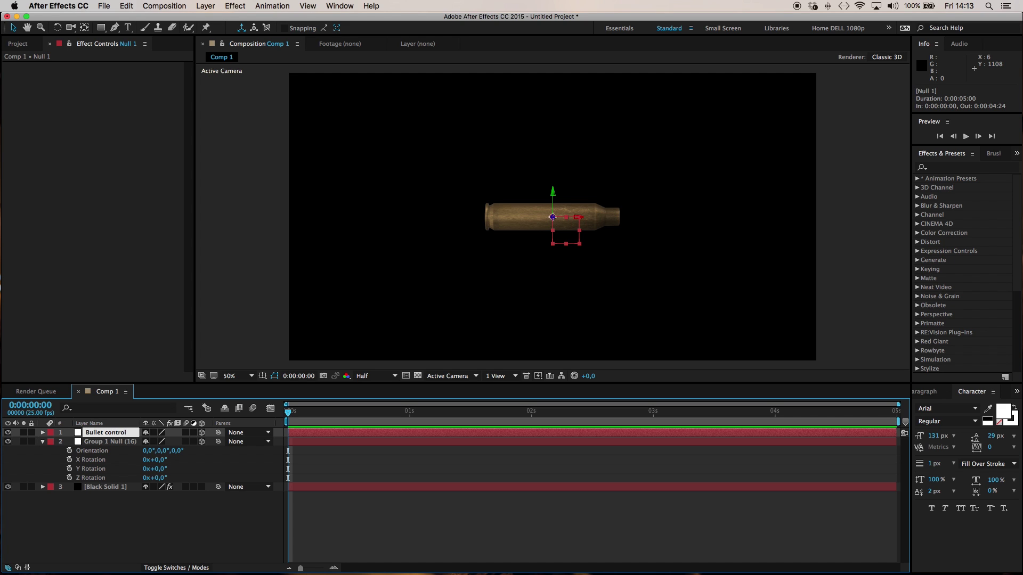
{"action": "key", "text": "Return"}
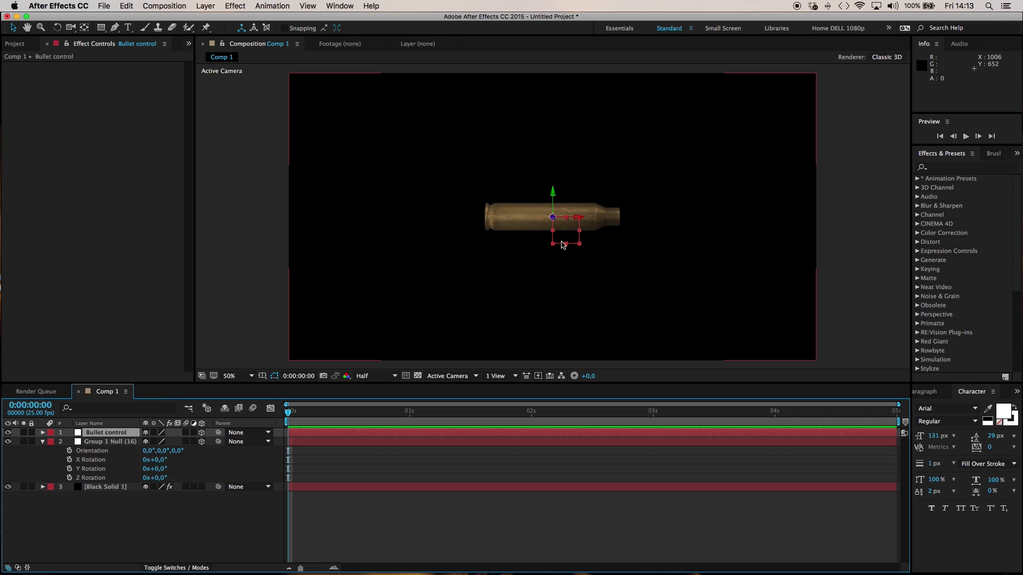
Step: Move Bullet control along X to the shell's base at 792, 540, 0
{"action": "left_click_drag", "start_coordinate": [577, 221], "coordinate": [522, 224]}
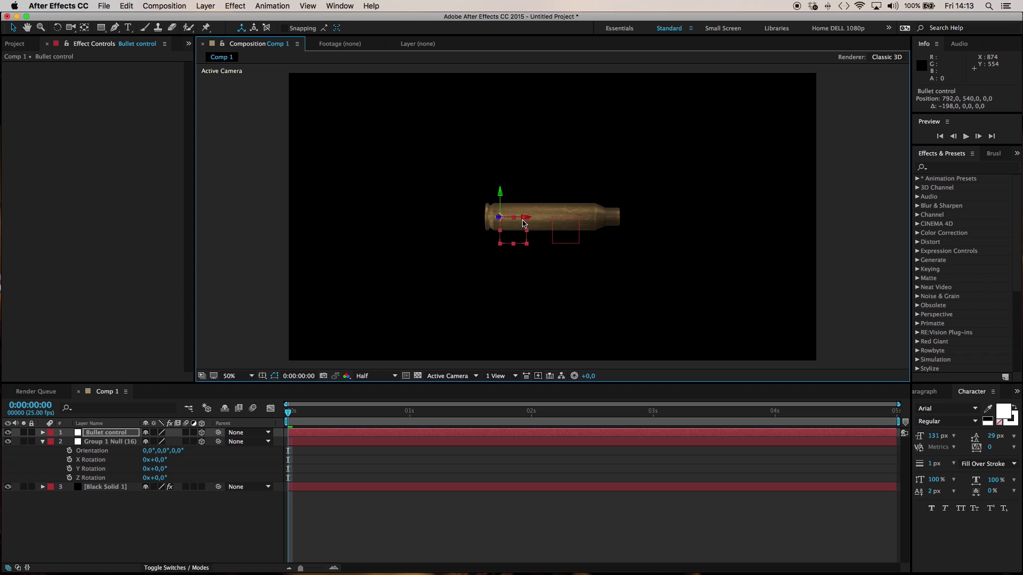
{"action": "key", "text": "comma"}
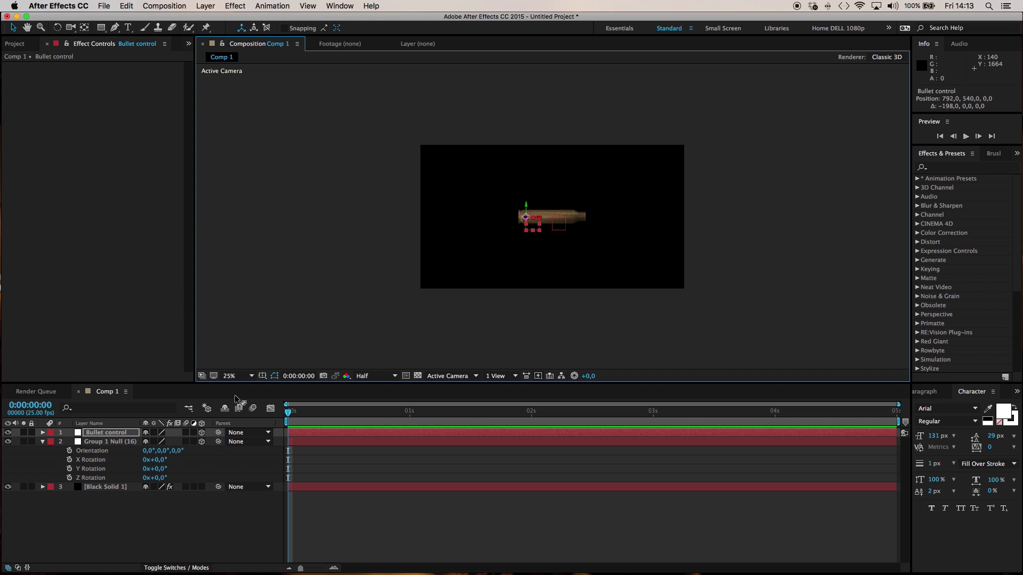
{"action": "key", "text": "period"}
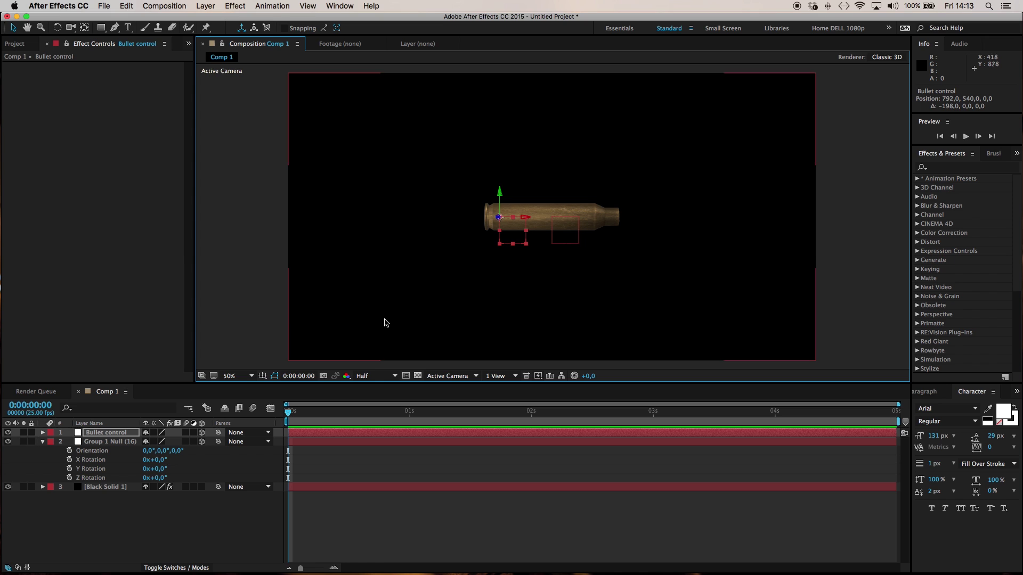
Step: Parent Group 1 Null to Bullet control and test a Y rotation, then undo it
{"action": "left_click", "coordinate": [115, 444]}
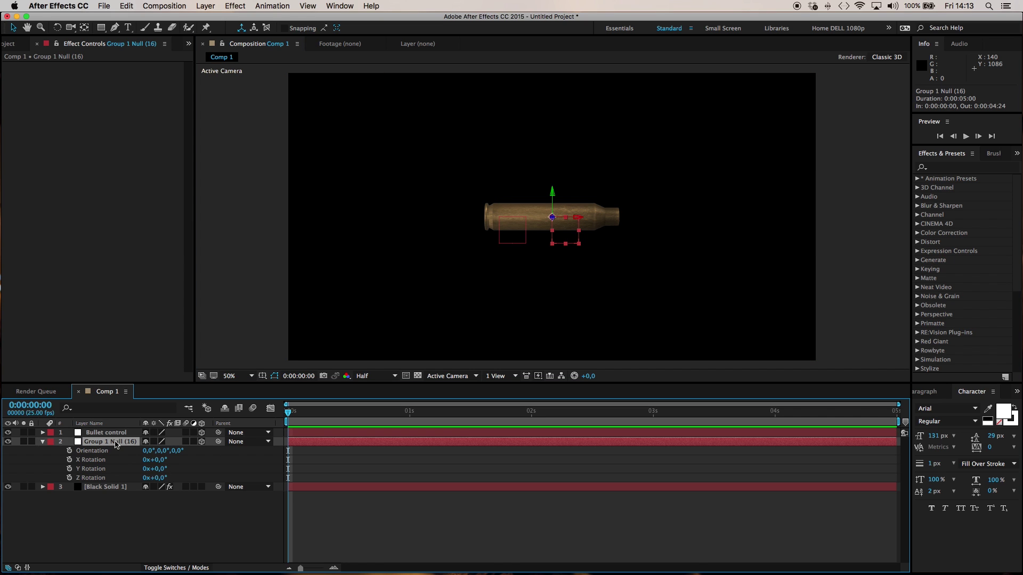
{"action": "left_click_drag", "start_coordinate": [218, 438], "coordinate": [111, 436]}
{"action": "left_click", "coordinate": [110, 434]}
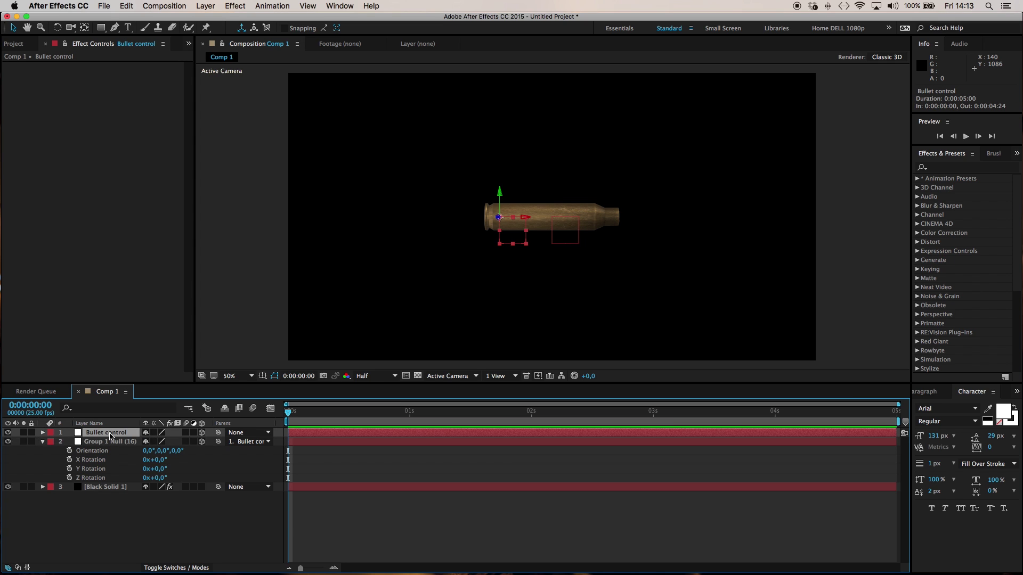
{"action": "key", "text": "r"}
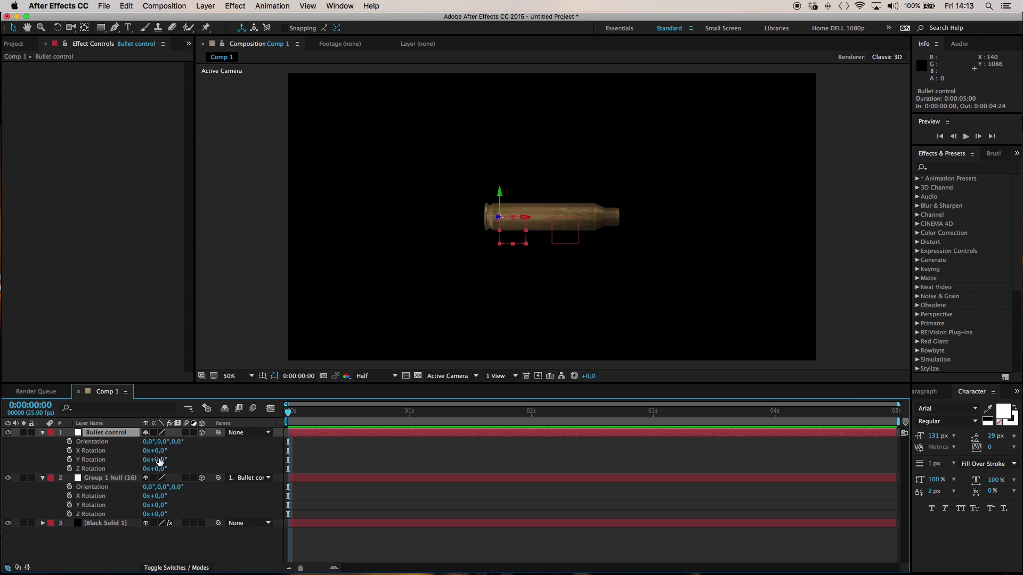
{"action": "left_click_drag", "start_coordinate": [153, 460], "coordinate": [450, 463]}
{"action": "key", "text": "ctrl+z"}
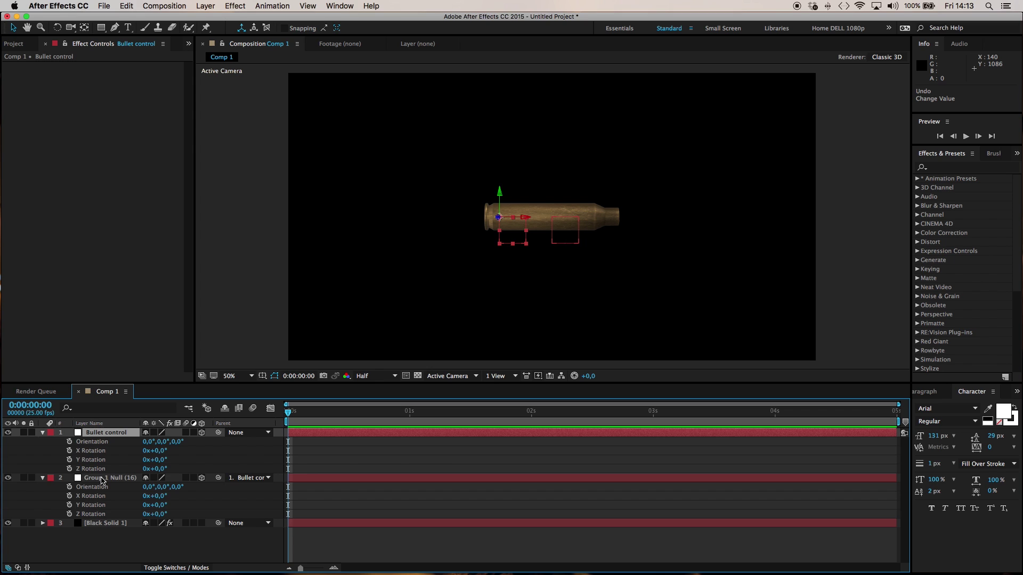
Step: Hide Group 1 Null's visibility and leave the master Shy switch on to hide it
{"action": "left_click", "coordinate": [100, 480]}
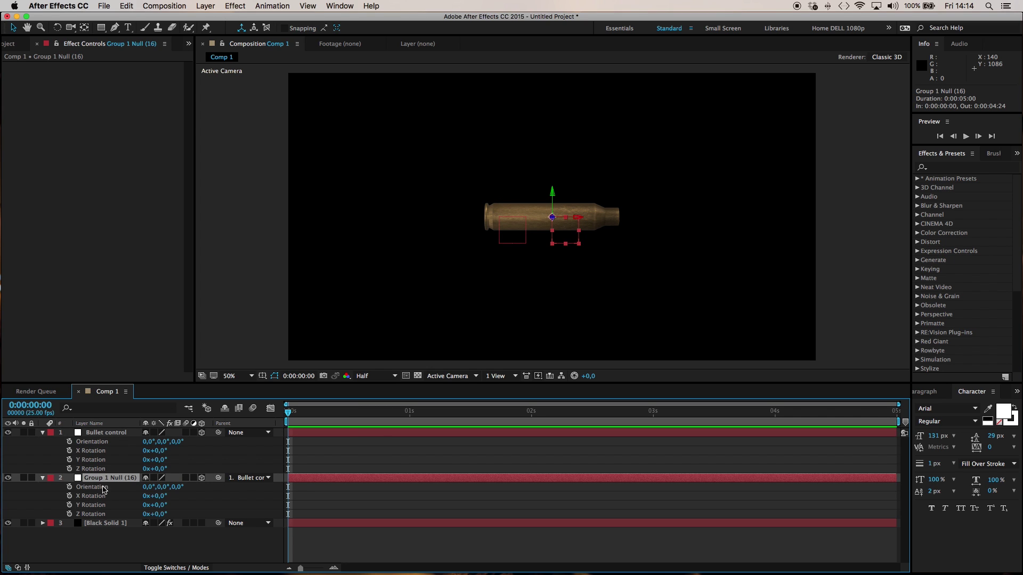
{"action": "left_click", "coordinate": [8, 479]}
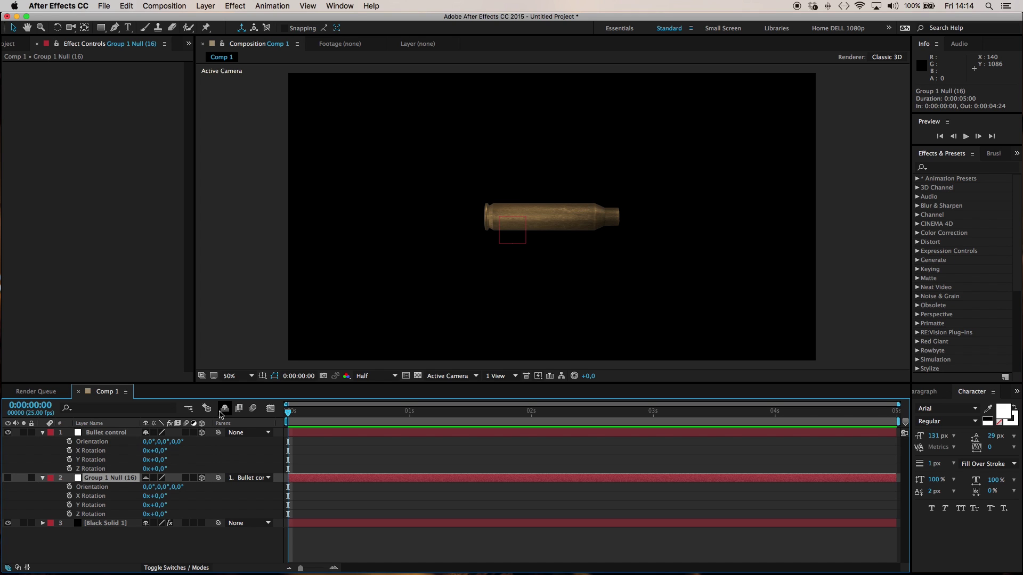
{"action": "left_click", "coordinate": [226, 409]}
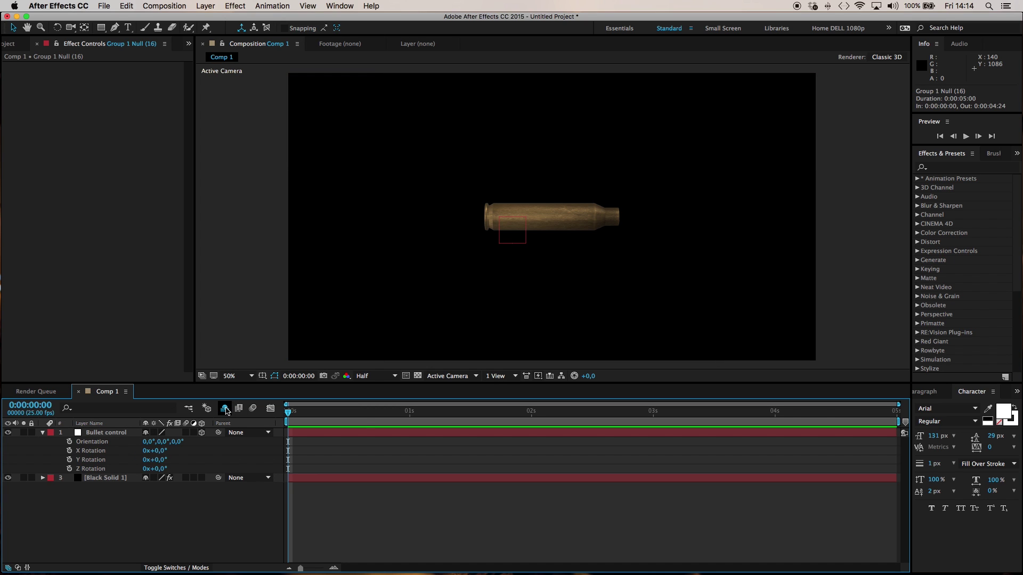
{"action": "left_click", "coordinate": [225, 409]}
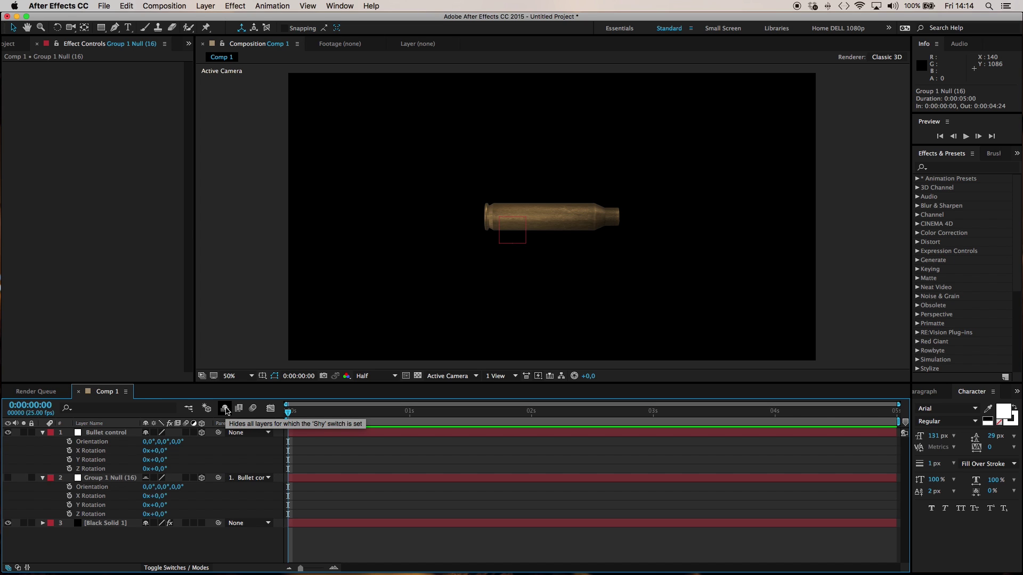
{"action": "left_click", "coordinate": [226, 409]}
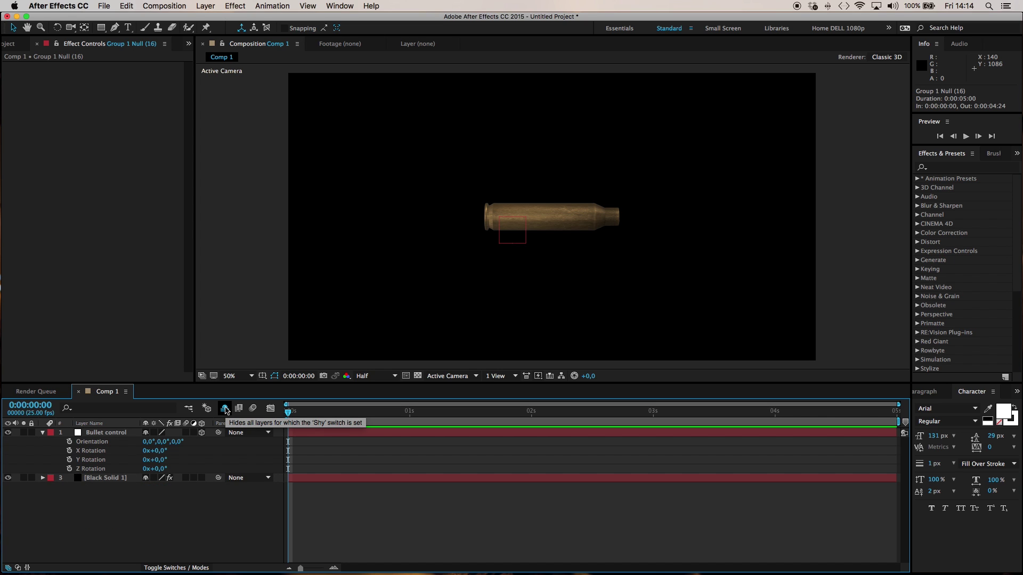
{"action": "left_click", "coordinate": [226, 410]}
{"action": "left_click", "coordinate": [226, 409]}
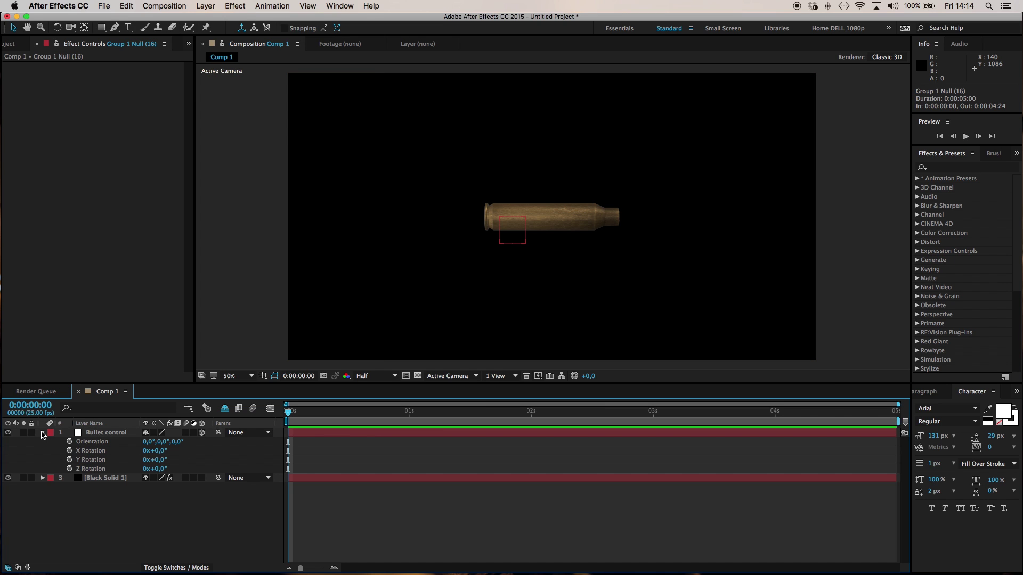
Step: Turn off Bullet control's visibility and test an X rotation, then undo it
{"action": "left_click", "coordinate": [43, 433]}
{"action": "left_click", "coordinate": [104, 433]}
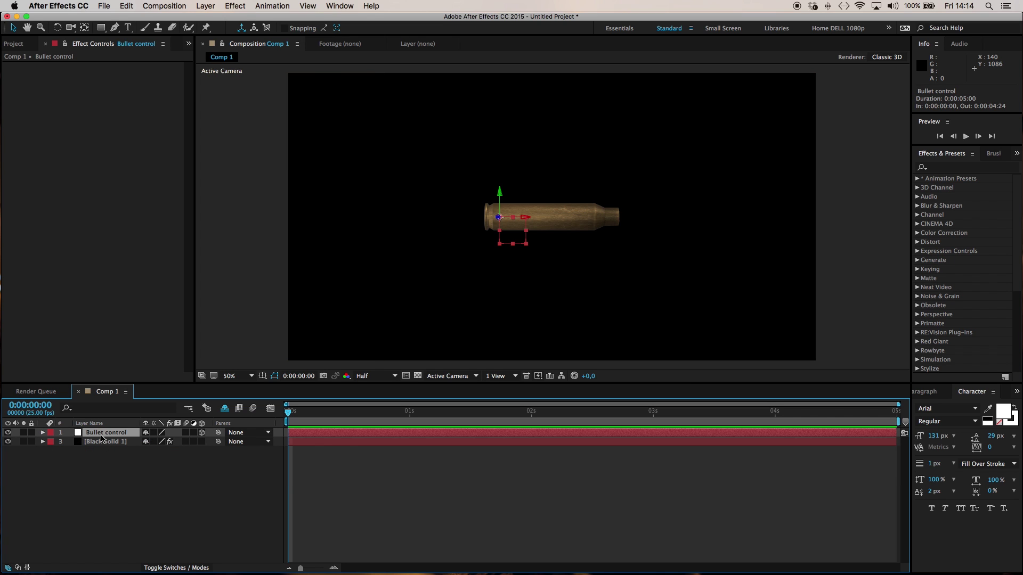
{"action": "left_click", "coordinate": [8, 433]}
{"action": "key", "text": "r"}
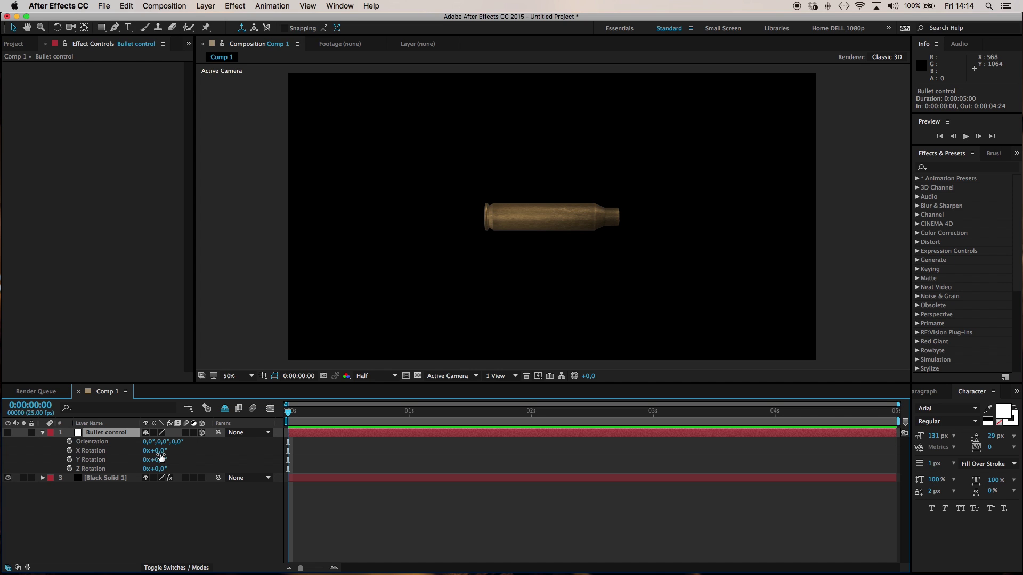
{"action": "mouse_move", "coordinate": [159, 450]}
{"action": "left_mouse_down"}
{"action": "mouse_move", "coordinate": [188, 448]}
{"action": "mouse_move", "coordinate": [160, 451]}
{"action": "mouse_move", "coordinate": [187, 459]}
{"action": "mouse_move", "coordinate": [117, 461]}
{"action": "mouse_move", "coordinate": [150, 463]}
{"action": "left_mouse_up"}
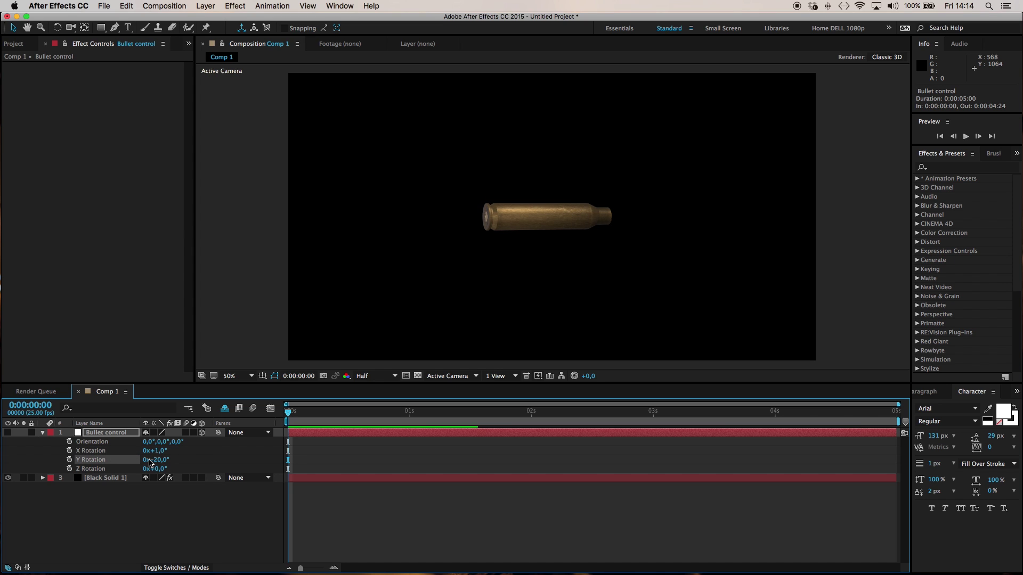
{"action": "key", "text": "super+z"}
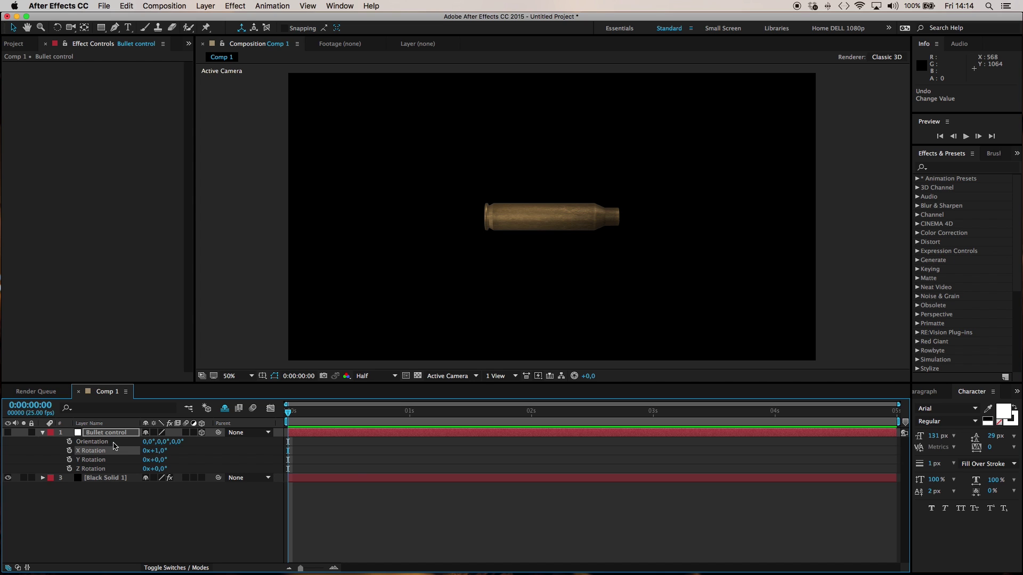
Step: Add Camera 1 through Layer > New > Camera using the default camera settings
{"action": "left_click", "coordinate": [205, 6]}
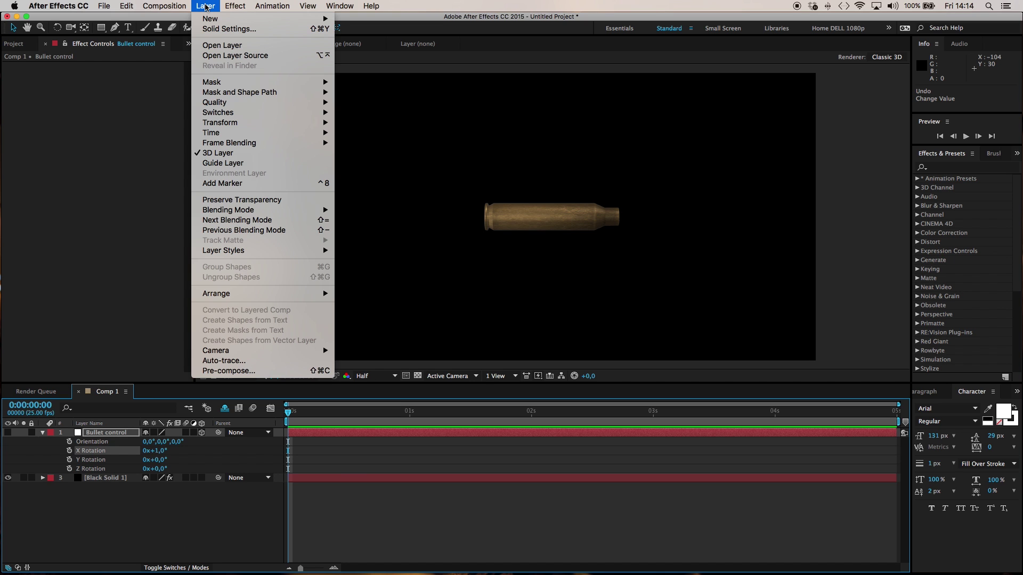
{"action": "mouse_move", "coordinate": [210, 18]}
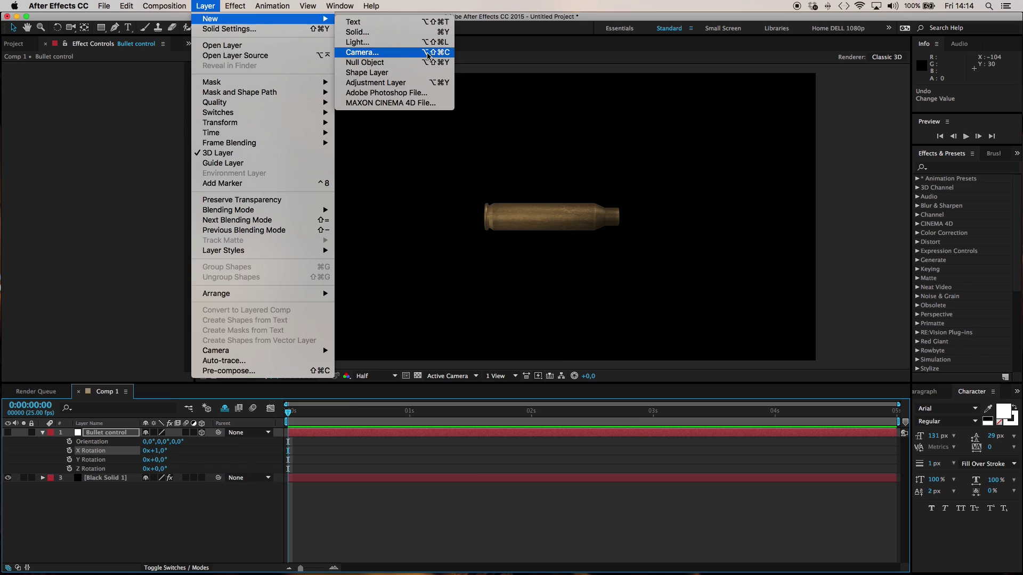
{"action": "left_click", "coordinate": [367, 51]}
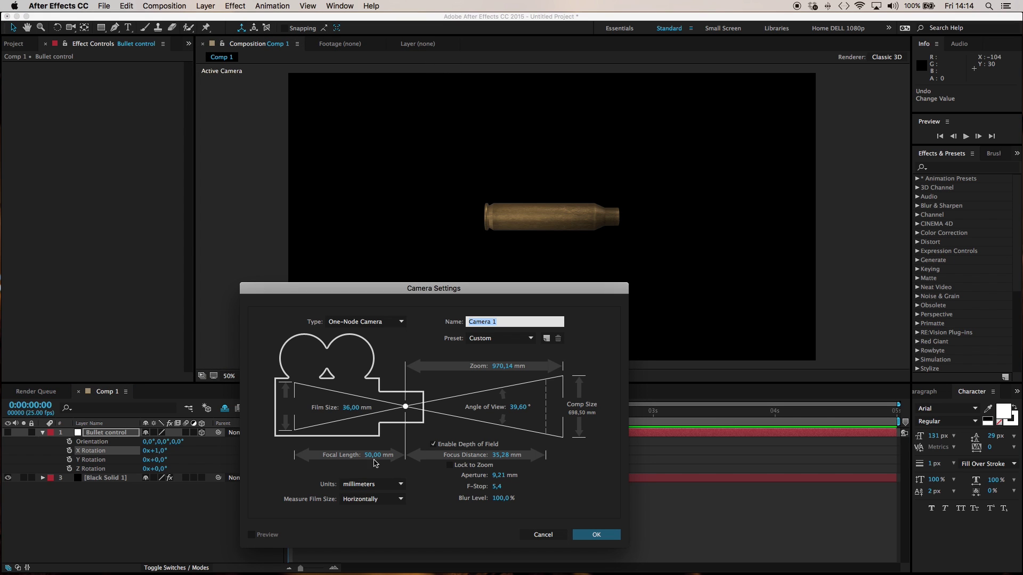
{"action": "left_click_drag", "start_coordinate": [433, 290], "coordinate": [417, 259]}
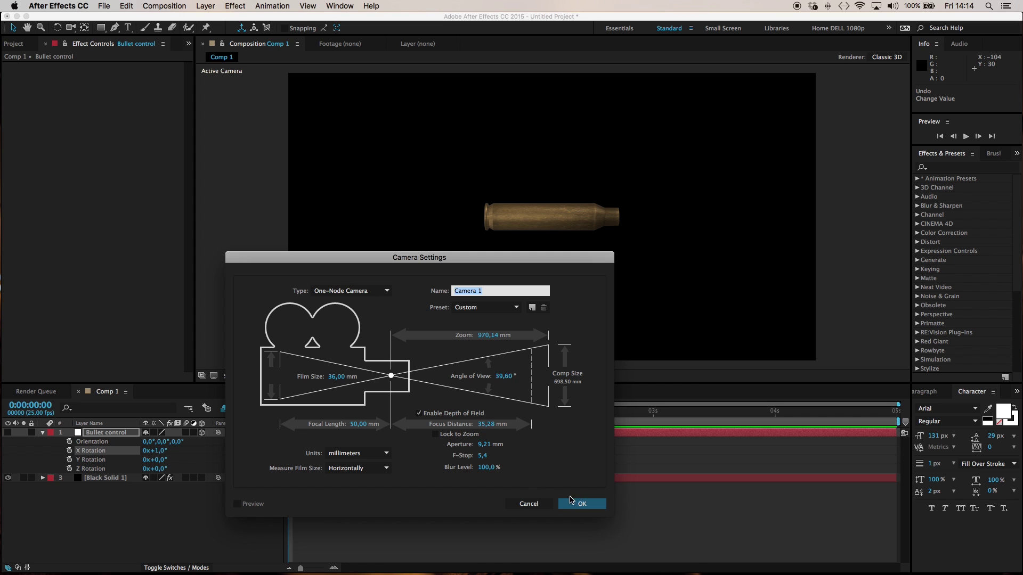
{"action": "left_click", "coordinate": [571, 501]}
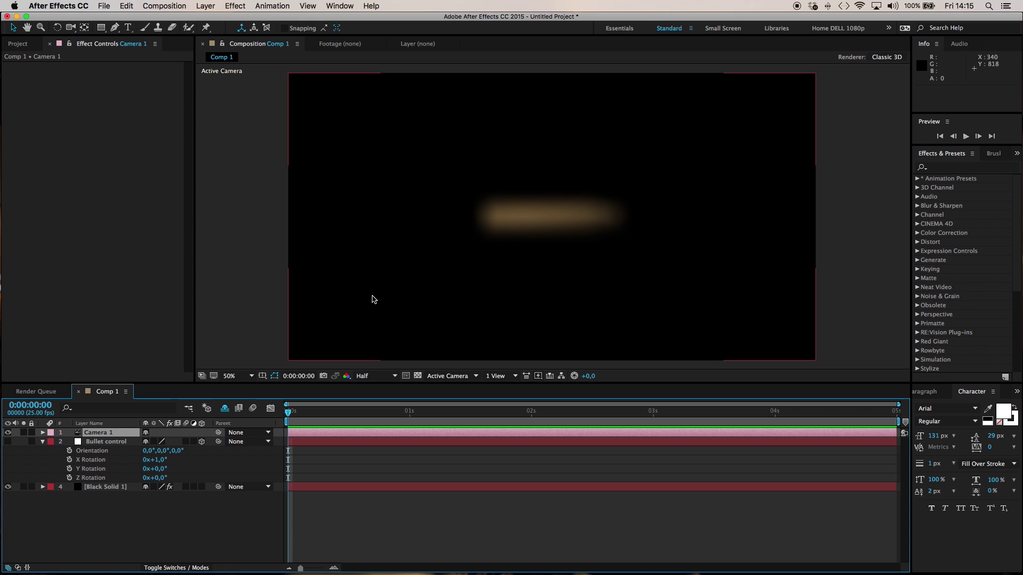
Step: Switch Camera 1's Depth of Field to Off under Camera Options
{"action": "left_click", "coordinate": [42, 433]}
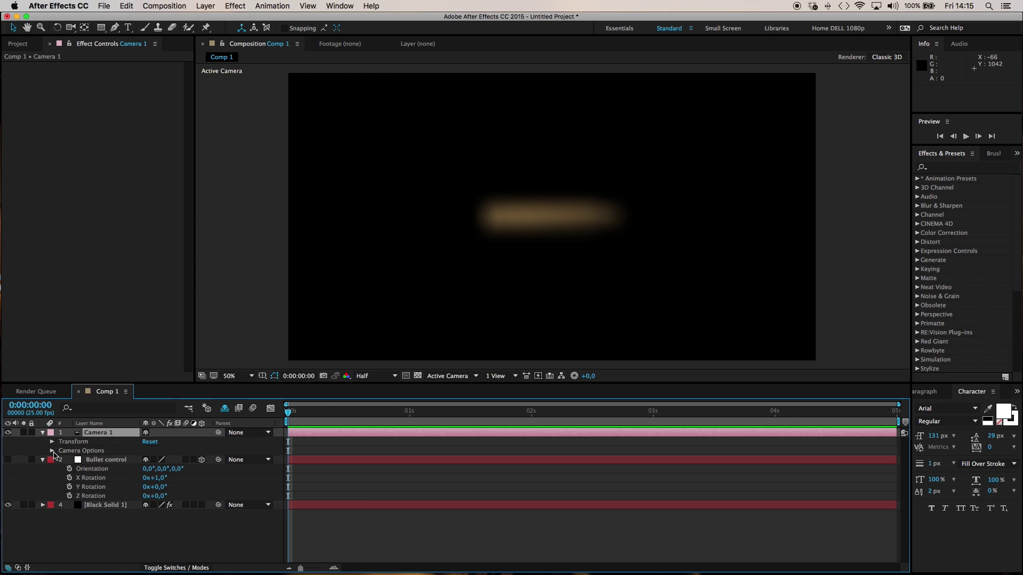
{"action": "left_click", "coordinate": [51, 451]}
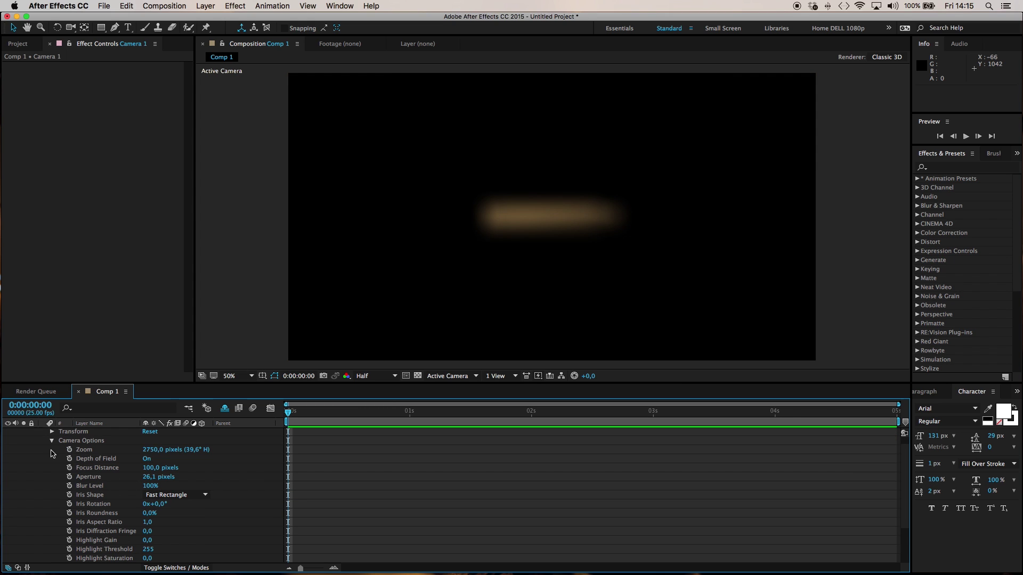
{"action": "left_click", "coordinate": [147, 459]}
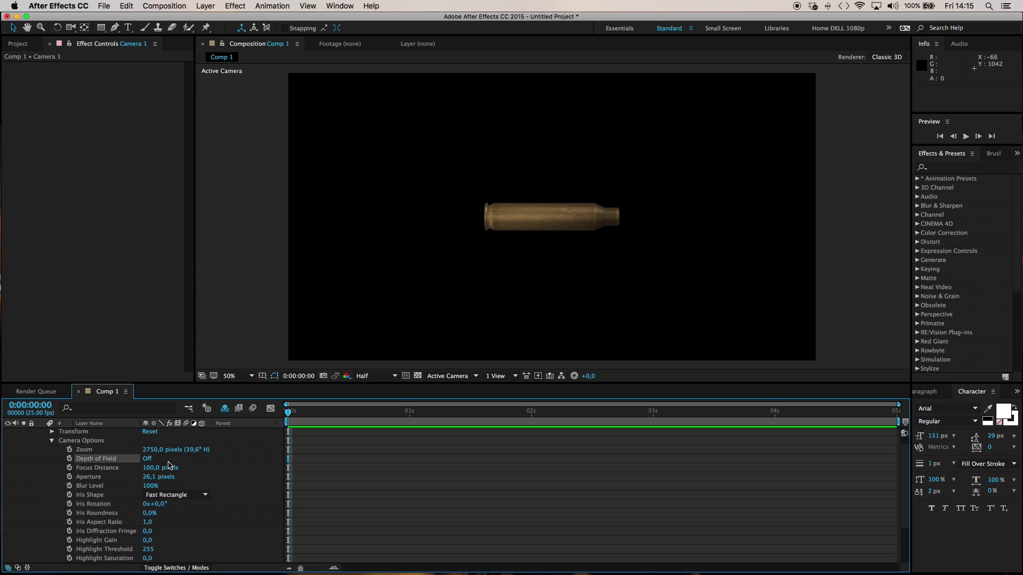
{"action": "left_click", "coordinate": [52, 441]}
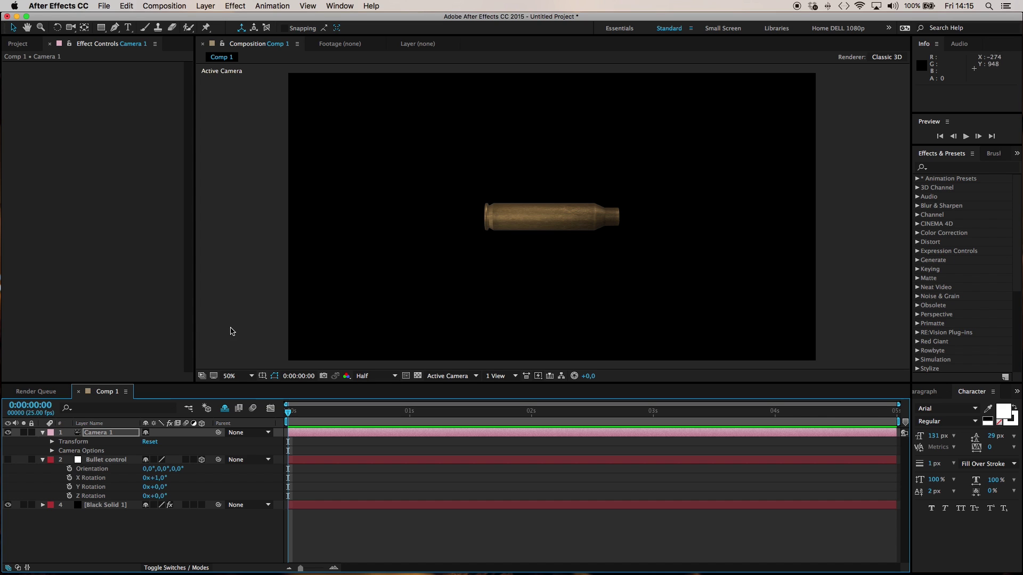
Step: Show the title/action safe guides and test-spin Bullet control on Y, then undo
{"action": "left_click", "coordinate": [262, 376]}
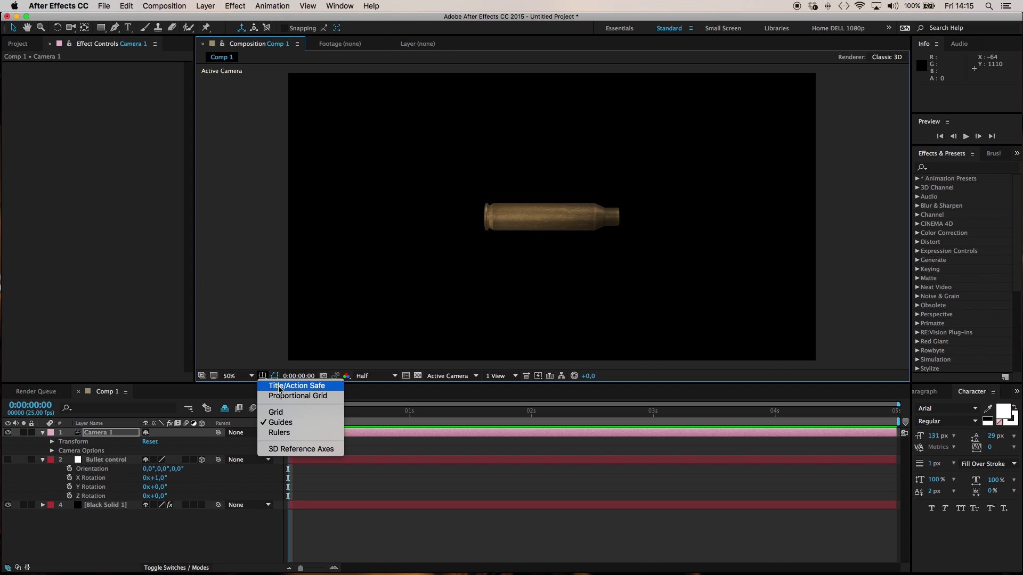
{"action": "left_click", "coordinate": [279, 387]}
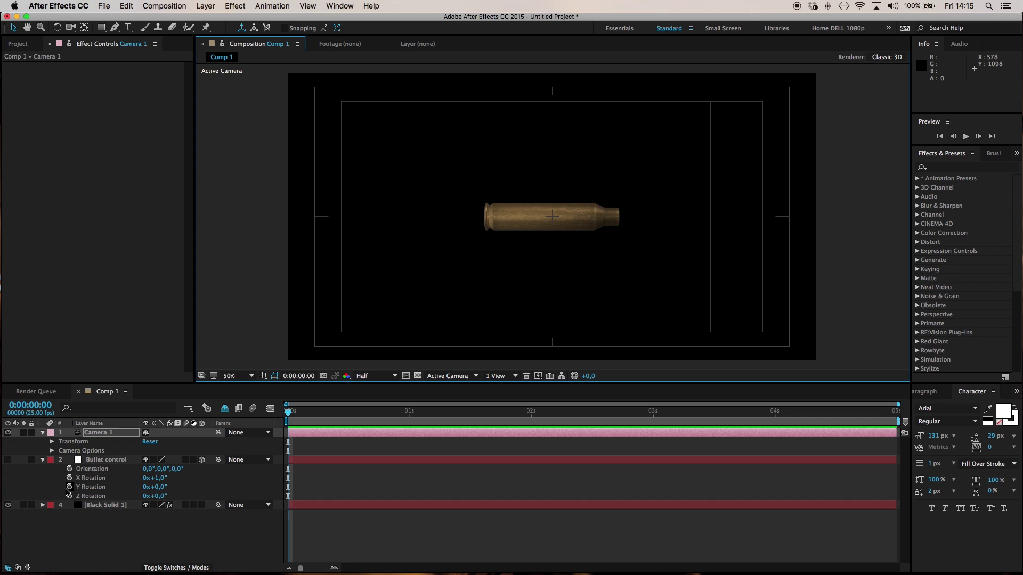
{"action": "left_click", "coordinate": [103, 462]}
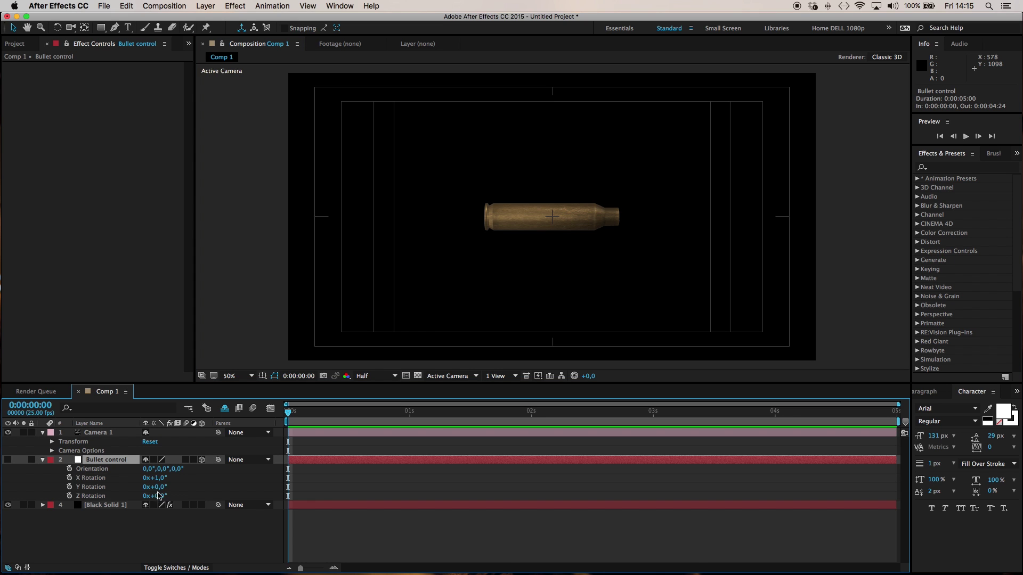
{"action": "left_click_drag", "start_coordinate": [156, 487], "coordinate": [252, 483]}
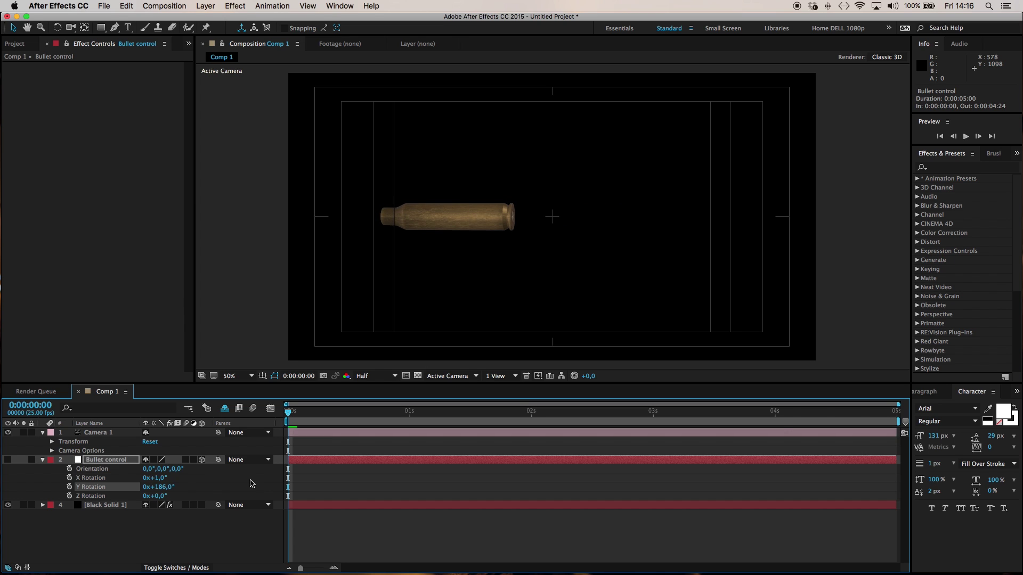
{"action": "key", "text": "super+z"}
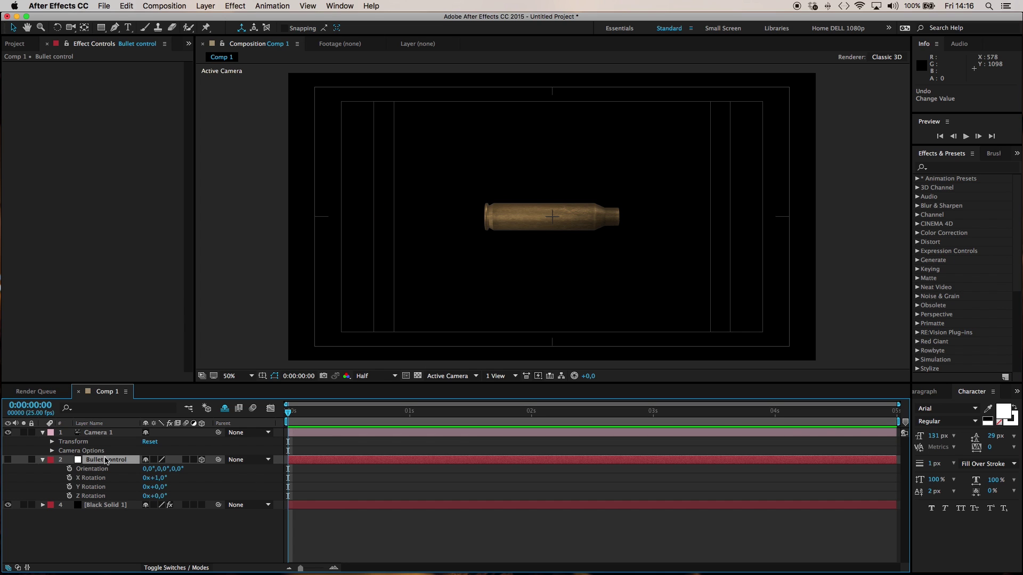
Step: Shift Bullet control right in Position X and set its Z Rotation to -30°
{"action": "key", "text": "p"}
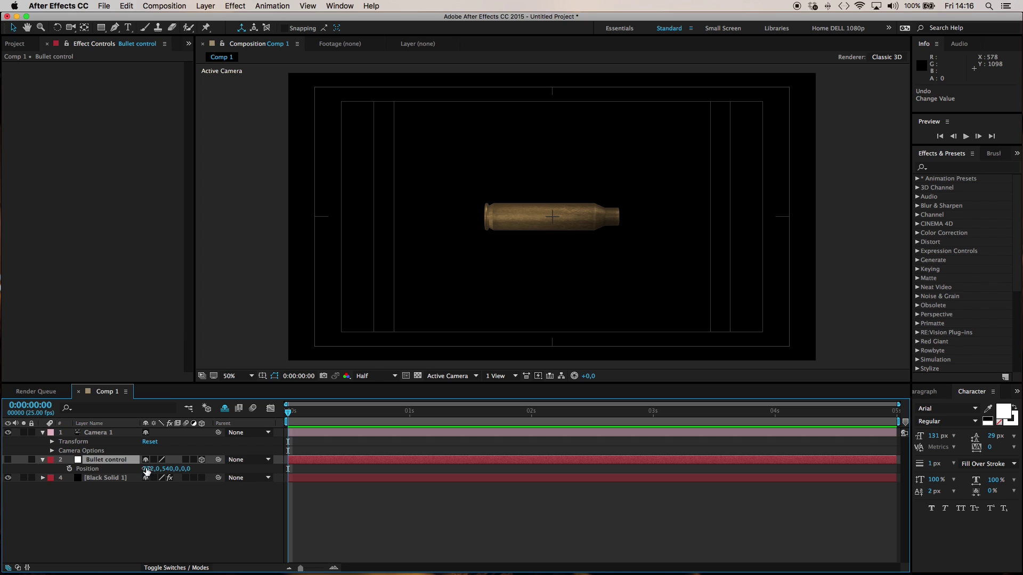
{"action": "left_click_drag", "start_coordinate": [150, 469], "coordinate": [240, 468]}
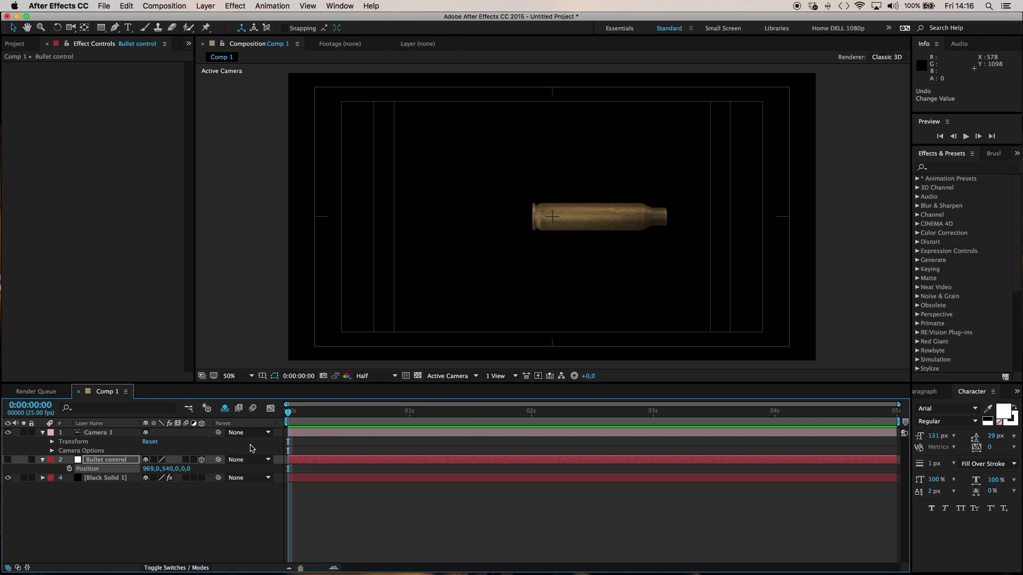
{"action": "key", "text": "r"}
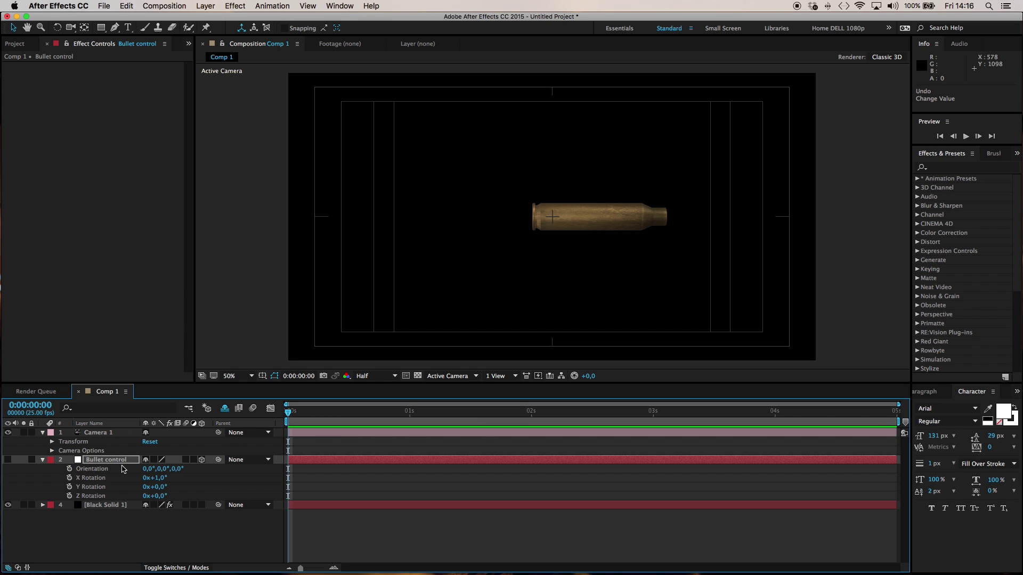
{"action": "left_click_drag", "start_coordinate": [158, 496], "coordinate": [161, 510]}
{"action": "left_click", "coordinate": [160, 496]}
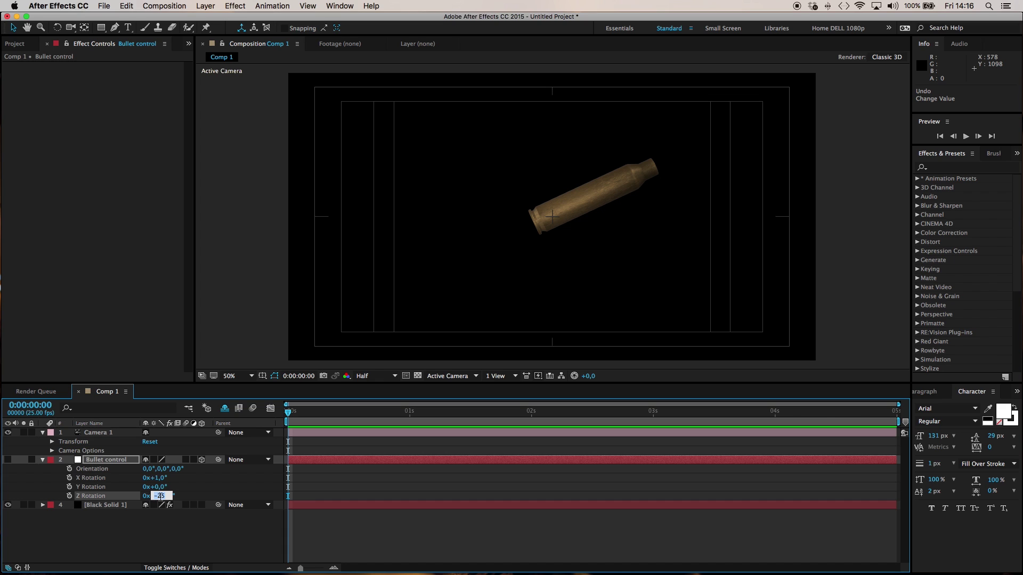
{"action": "type", "text": "-30"}
{"action": "key", "text": "Return"}
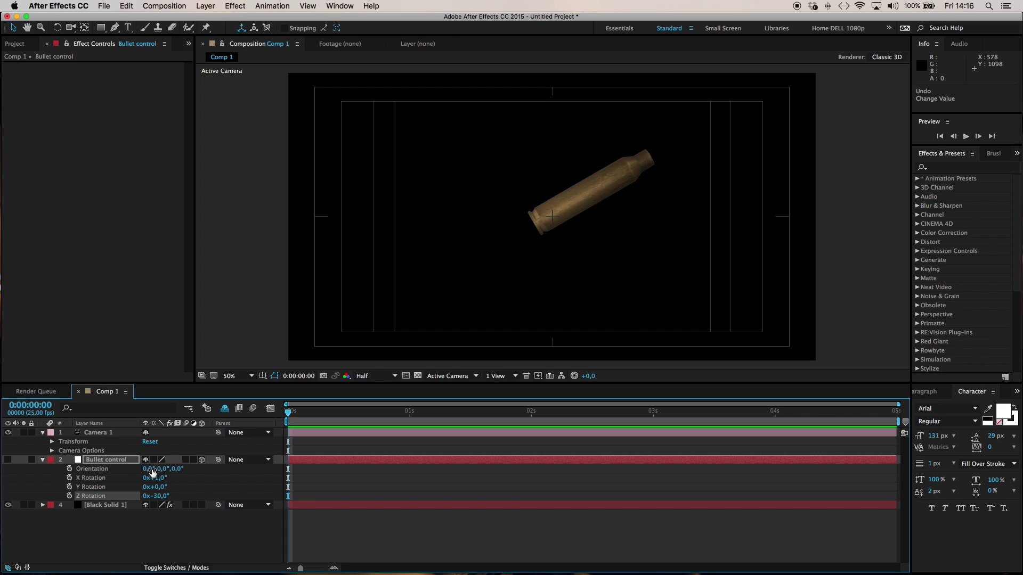
{"action": "left_click", "coordinate": [104, 433]}
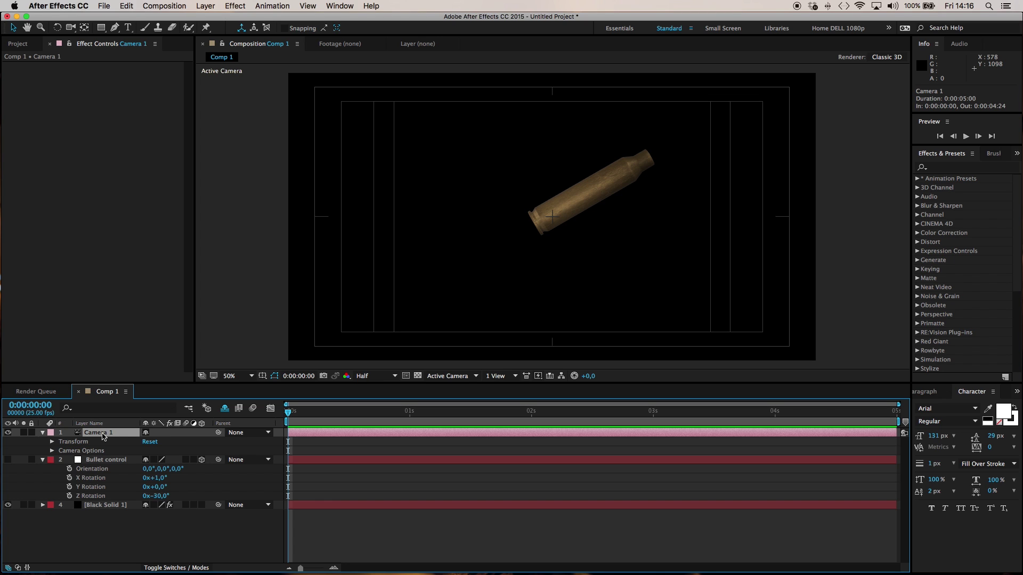
Step: Move Camera 1 closer and lower to 990,457,-1414 so the shell fills the frame
{"action": "key", "text": "p"}
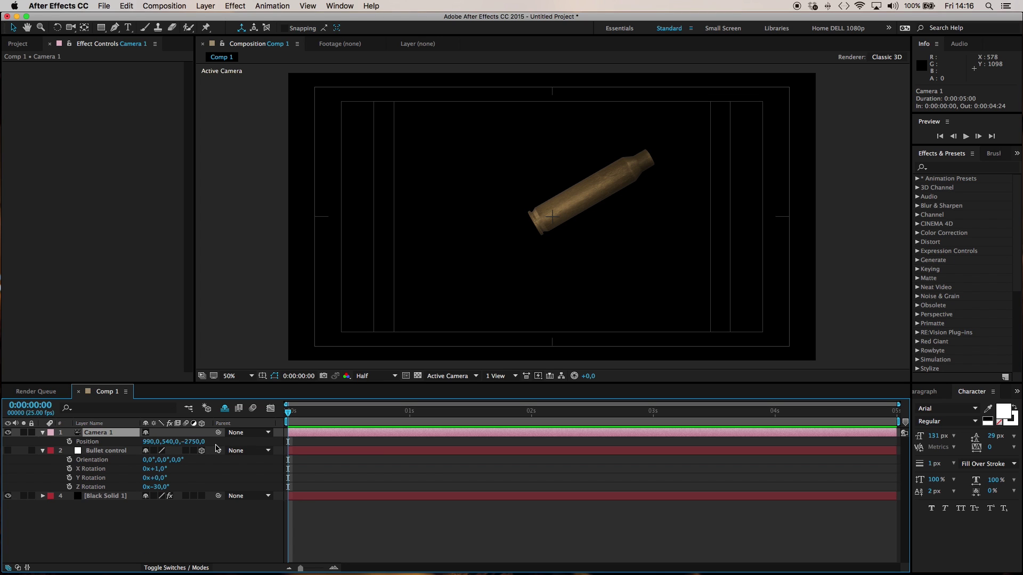
{"action": "left_click_drag", "start_coordinate": [193, 442], "coordinate": [468, 437]}
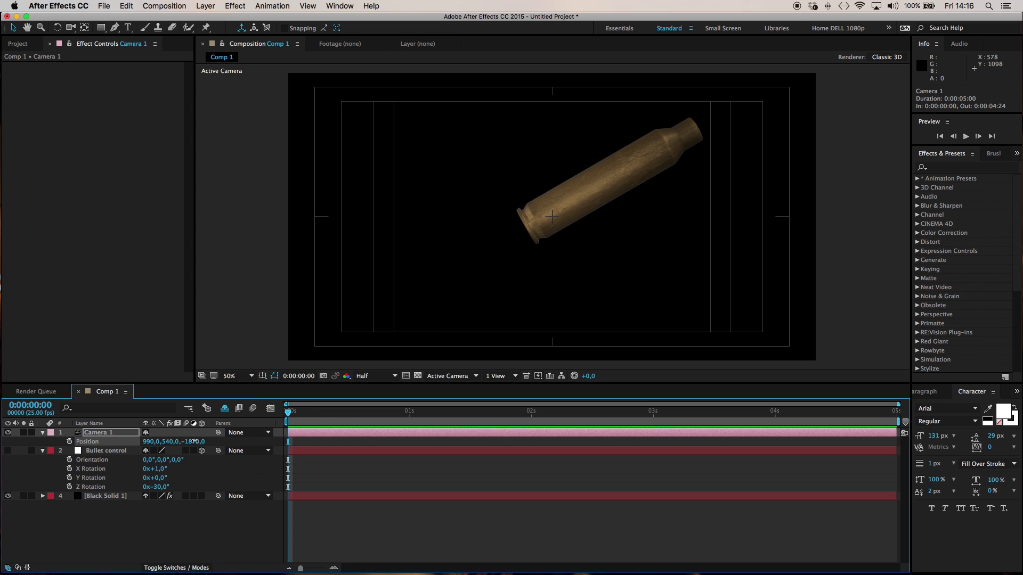
{"action": "left_click_drag", "start_coordinate": [195, 442], "coordinate": [421, 426]}
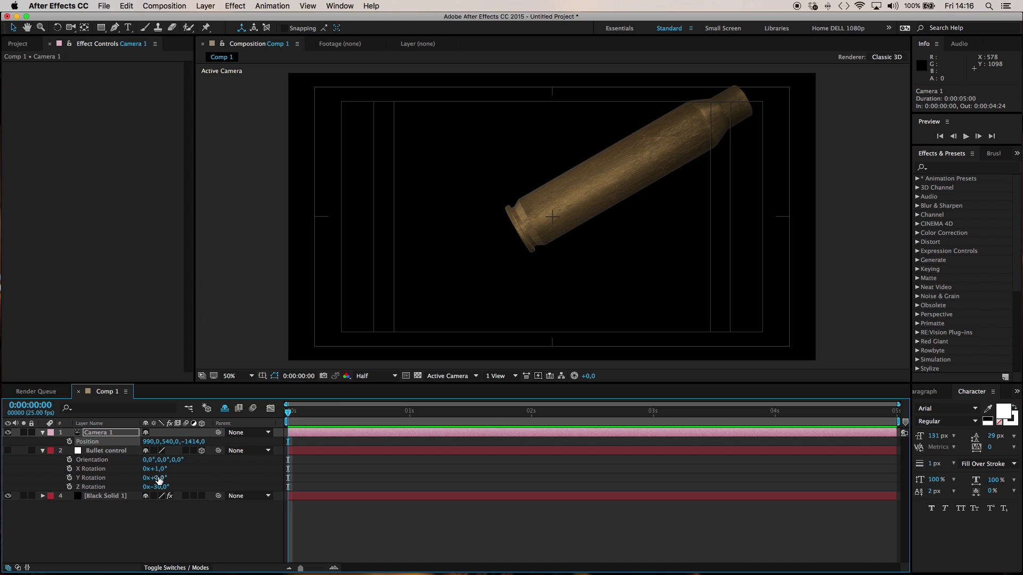
{"action": "left_click_drag", "start_coordinate": [159, 478], "coordinate": [202, 476]}
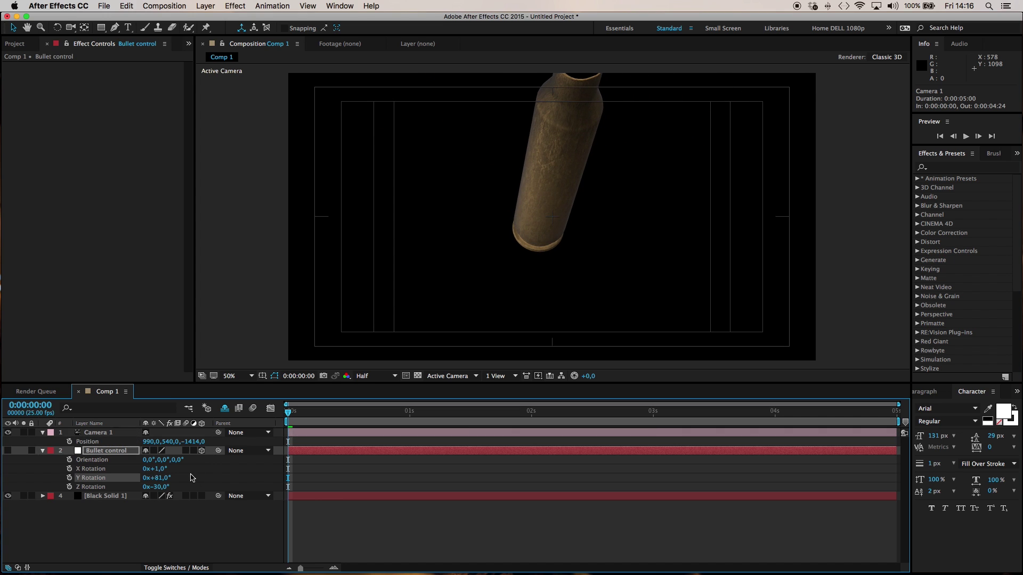
{"action": "left_click", "coordinate": [116, 434]}
{"action": "left_click_drag", "start_coordinate": [169, 442], "coordinate": [123, 450]}
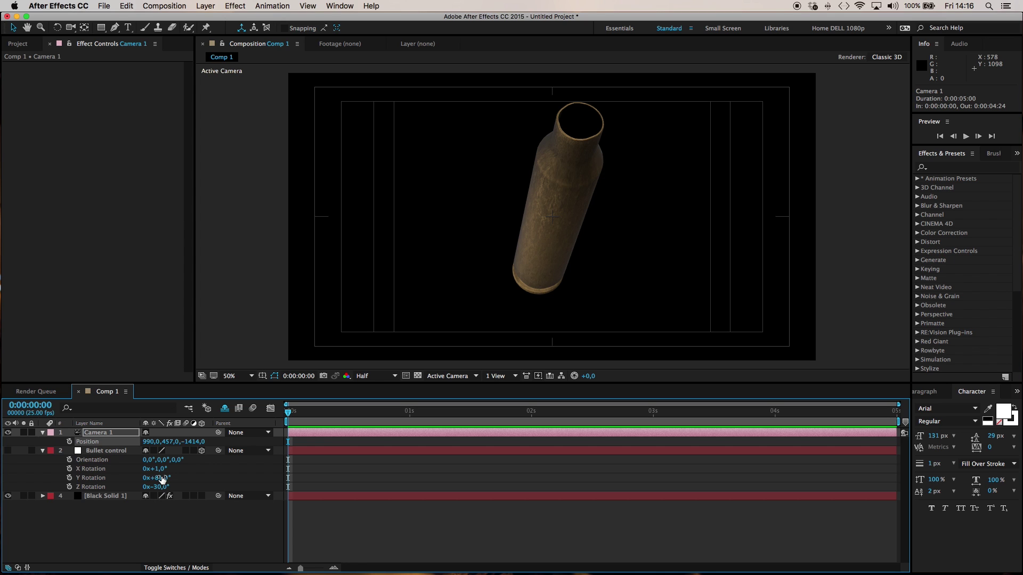
Step: Test the Bullet control's Y Rotation spin and position, then undo back to 0° rotation
{"action": "type", "text": "0"}
{"action": "key", "text": "Return"}
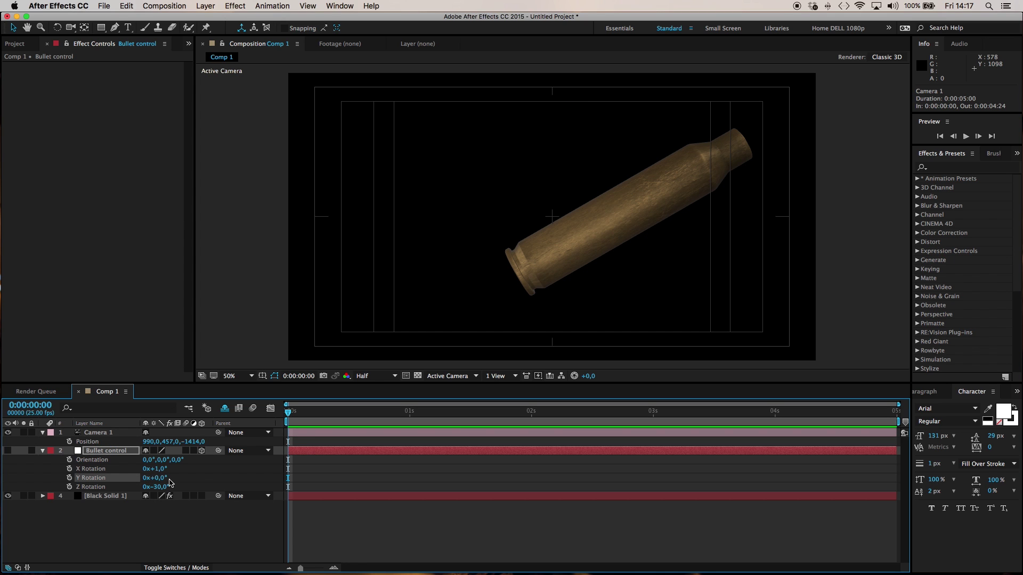
{"action": "left_click_drag", "start_coordinate": [158, 478], "coordinate": [845, 472]}
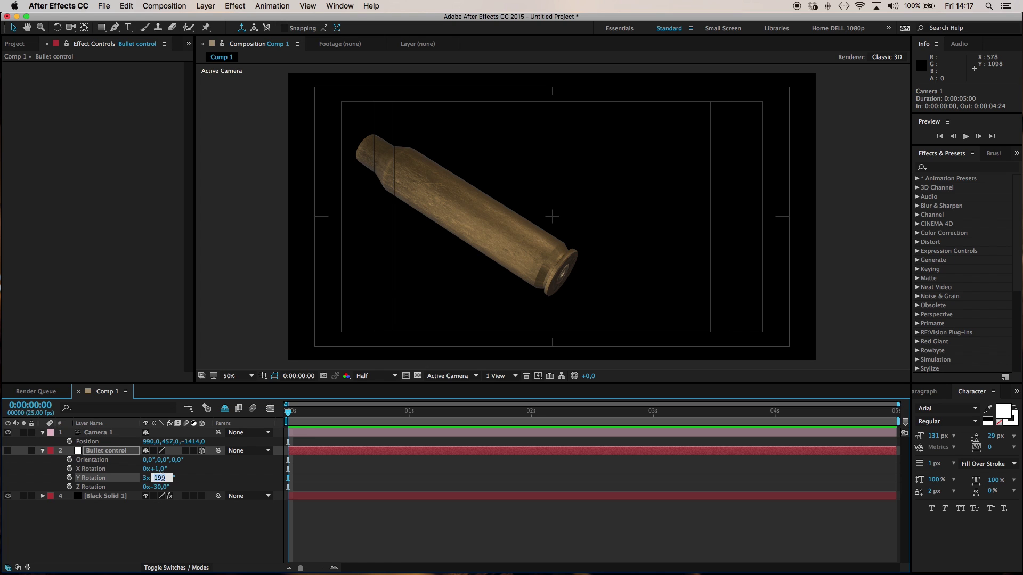
{"action": "key", "text": "Return"}
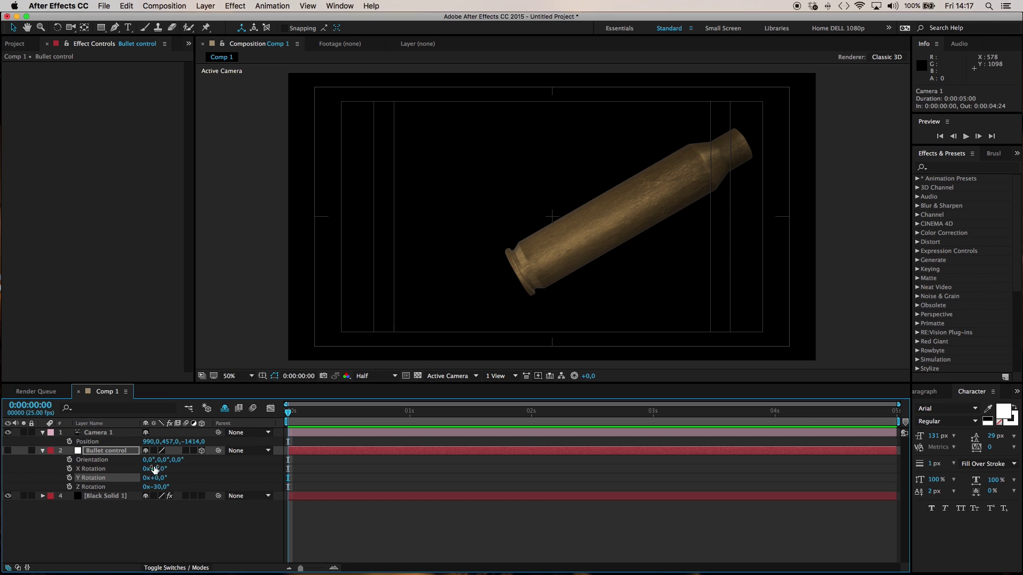
{"action": "key", "text": "p"}
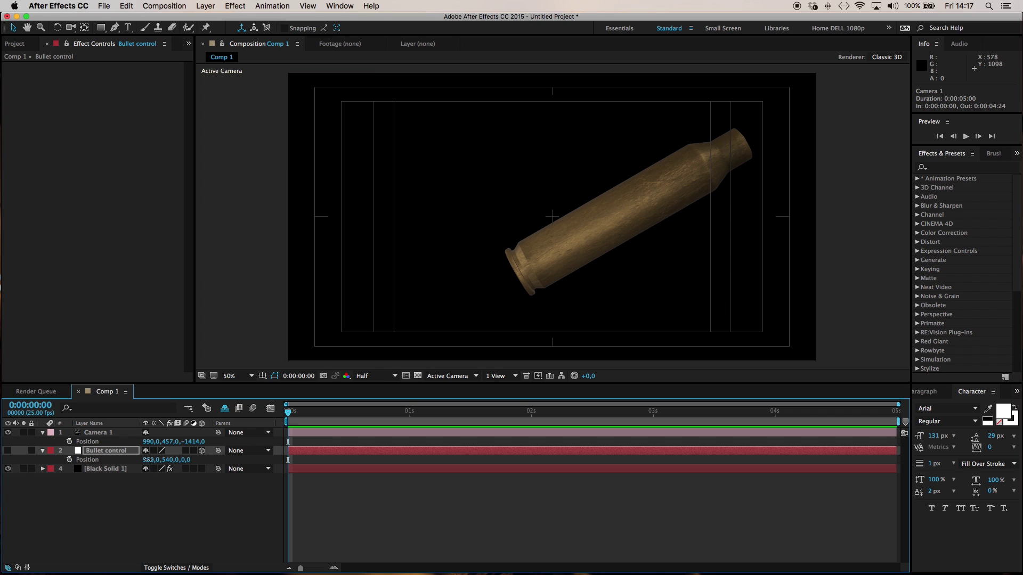
{"action": "left_click_drag", "start_coordinate": [148, 460], "coordinate": [425, 469]}
{"action": "key", "text": "r"}
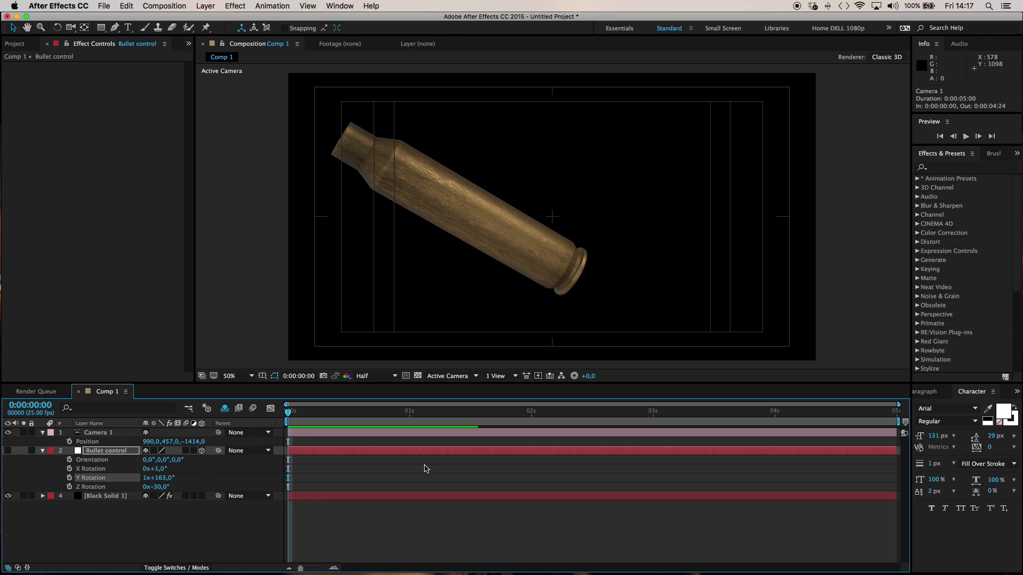
{"action": "key", "text": "super+z"}
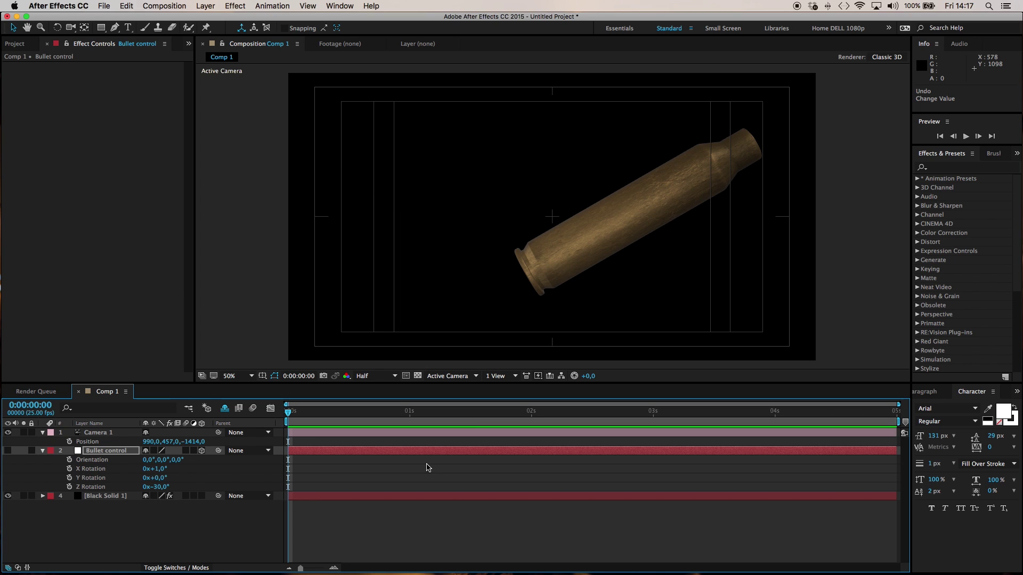
Step: Keyframe the shell's Y Rotation from 0 to one full revolution at the comp's end
{"action": "left_click", "coordinate": [69, 478]}
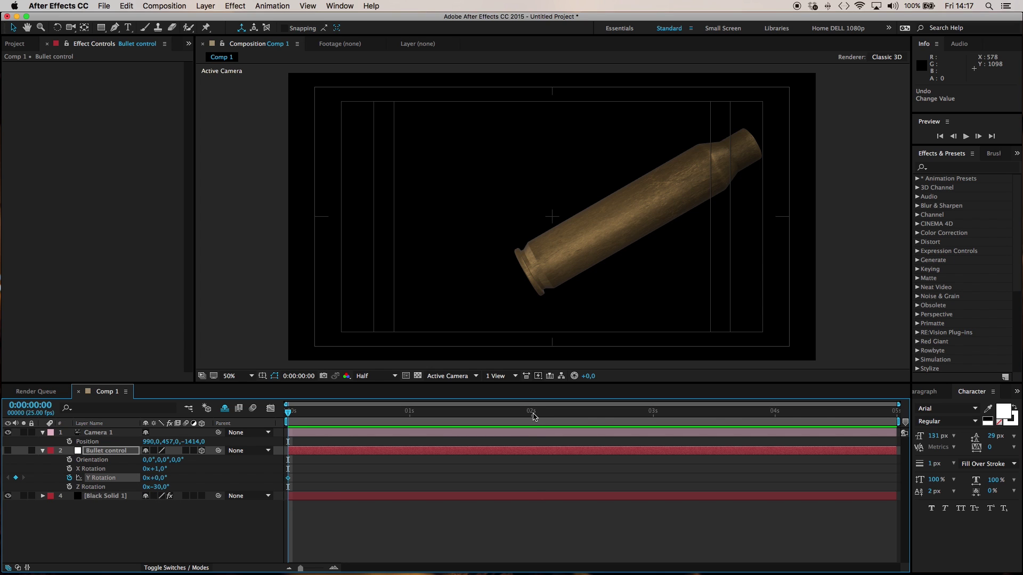
{"action": "left_click_drag", "start_coordinate": [534, 416], "coordinate": [912, 415]}
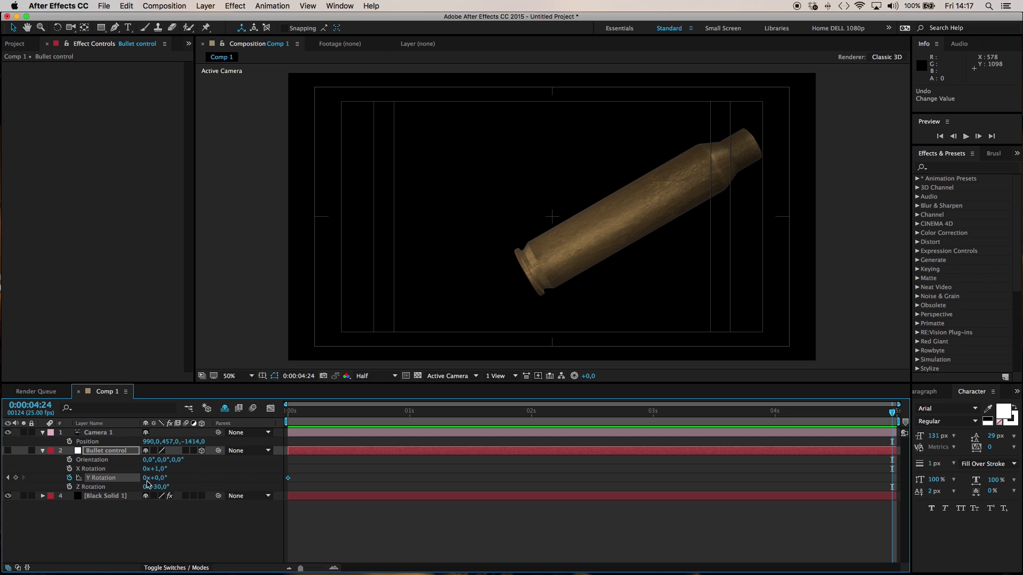
{"action": "left_click", "coordinate": [146, 478]}
{"action": "type", "text": "1"}
{"action": "key", "text": "Return"}
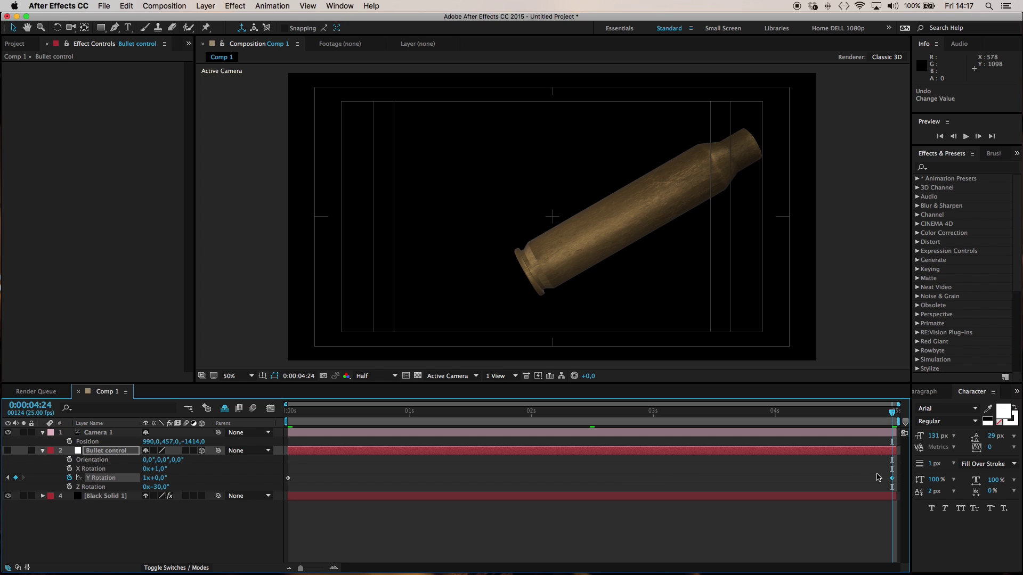
Step: Shift the end Y Rotation keyframe to 5 seconds and preview the spinning shell
{"action": "mouse_move", "coordinate": [893, 481]}
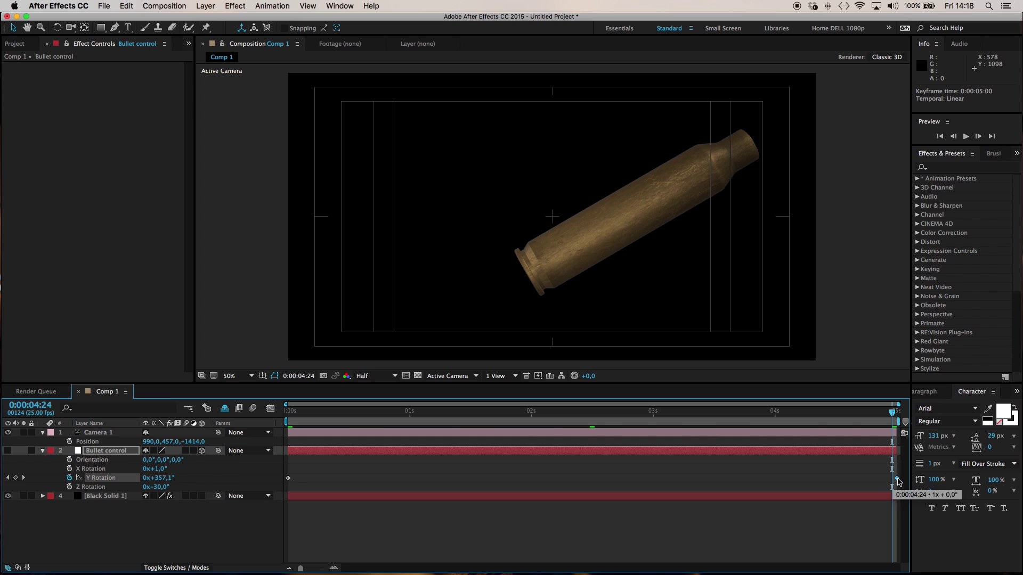
{"action": "left_click_drag", "start_coordinate": [894, 479], "coordinate": [897, 478]}
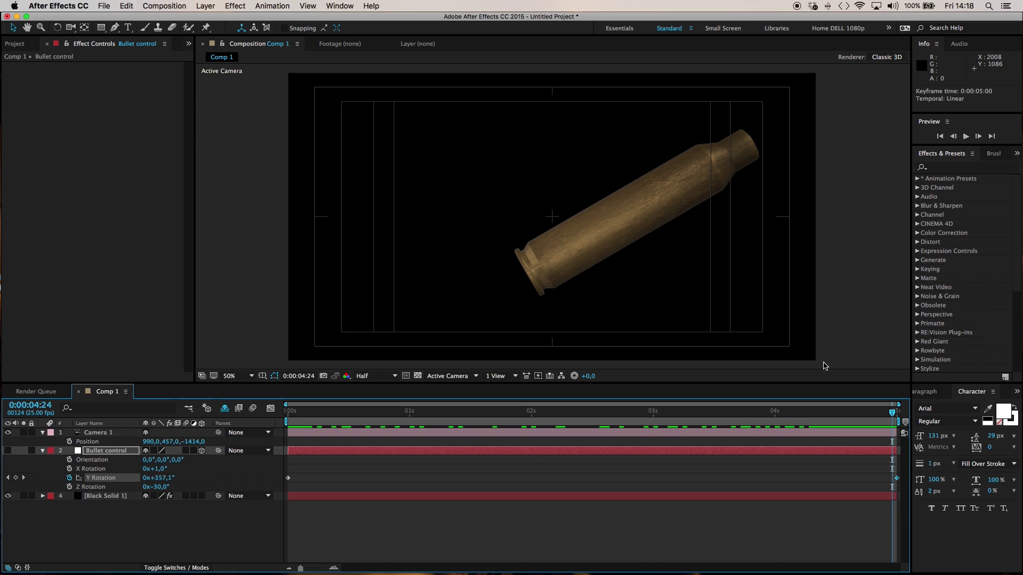
{"action": "key", "text": "space"}
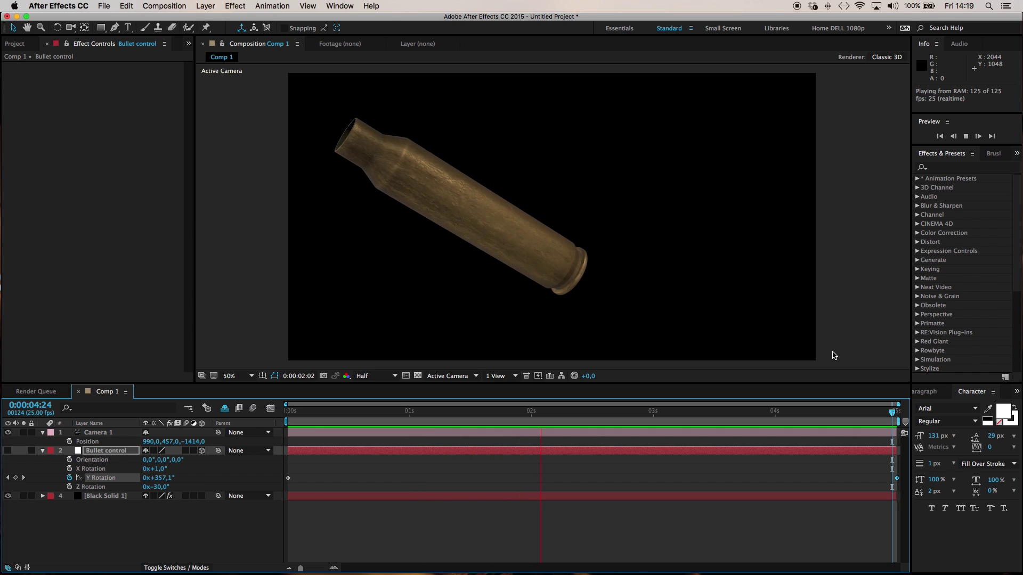
{"action": "key", "text": "space"}
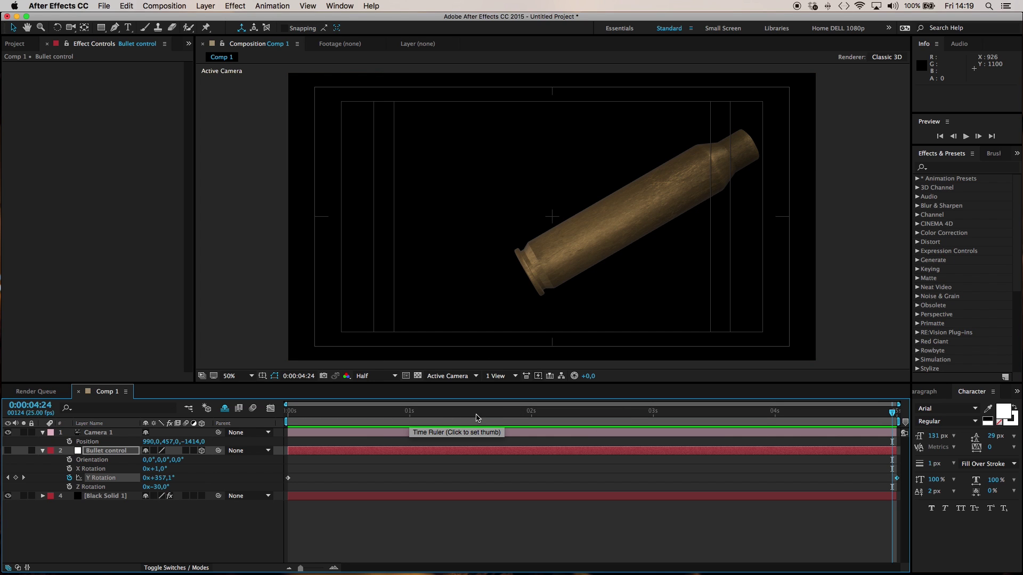
Step: Retime the end Y Rotation keyframe and work area end to 0:00:01:00, then preview the spin
{"action": "left_click_drag", "start_coordinate": [893, 413], "coordinate": [414, 418]}
{"action": "left_click_drag", "start_coordinate": [898, 481], "coordinate": [415, 489]}
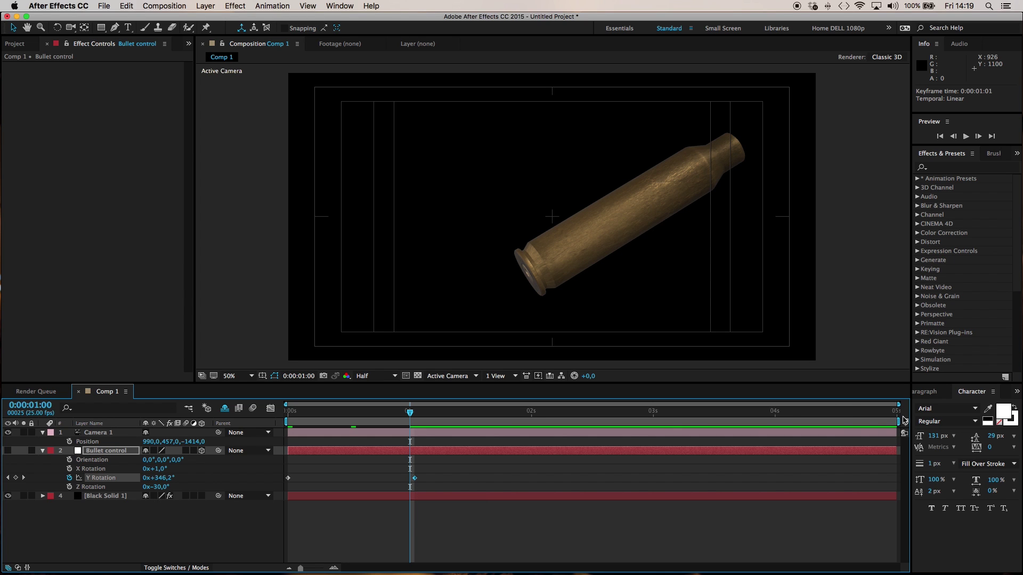
{"action": "left_click_drag", "start_coordinate": [900, 422], "coordinate": [421, 434]}
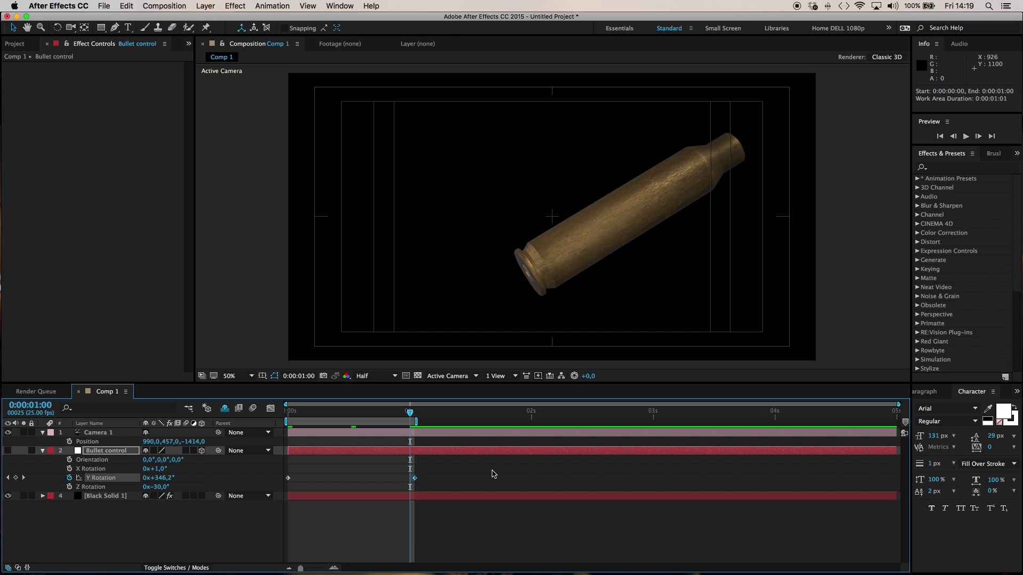
{"action": "key", "text": "space"}
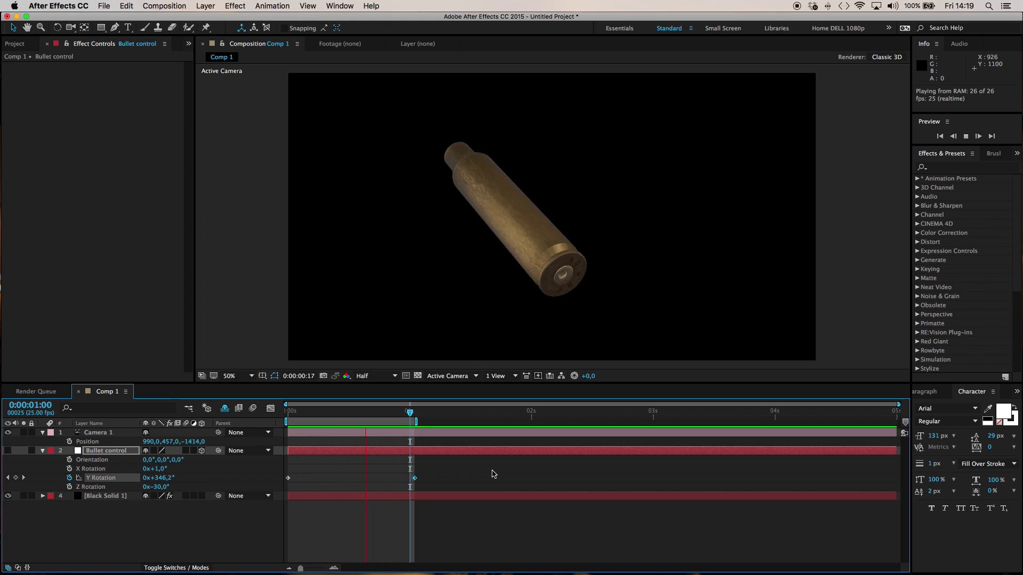
{"action": "key", "text": "space"}
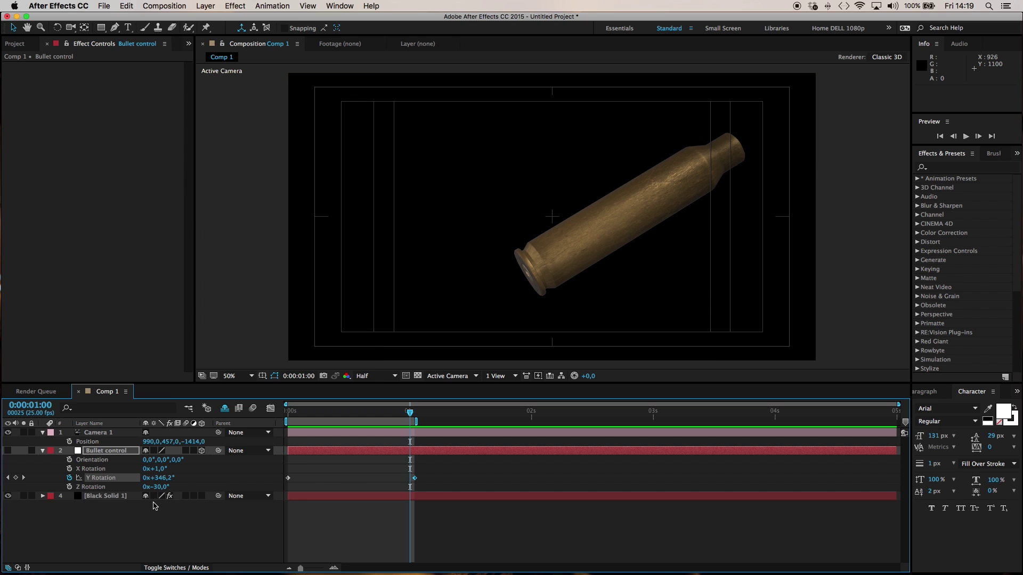
Step: Enable motion blur on Black Solid 1 and preview the blurred spin
{"action": "left_click", "coordinate": [107, 496]}
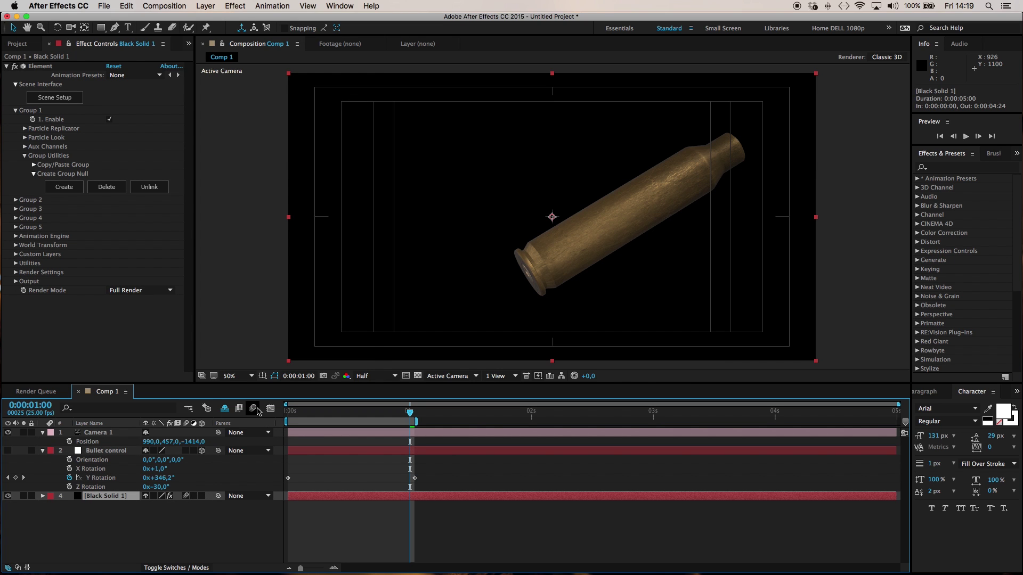
{"action": "left_click", "coordinate": [254, 408]}
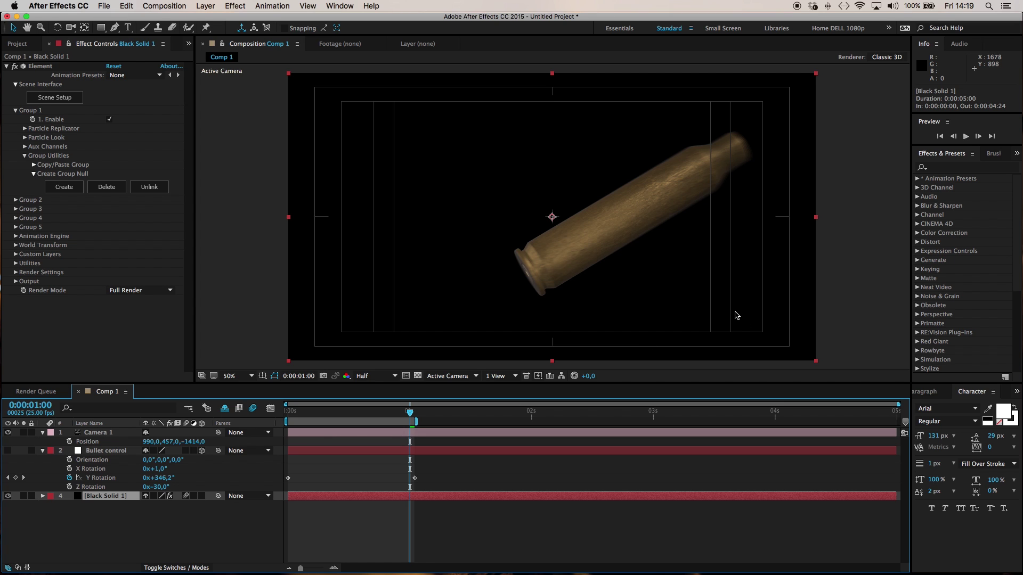
{"action": "key", "text": "space"}
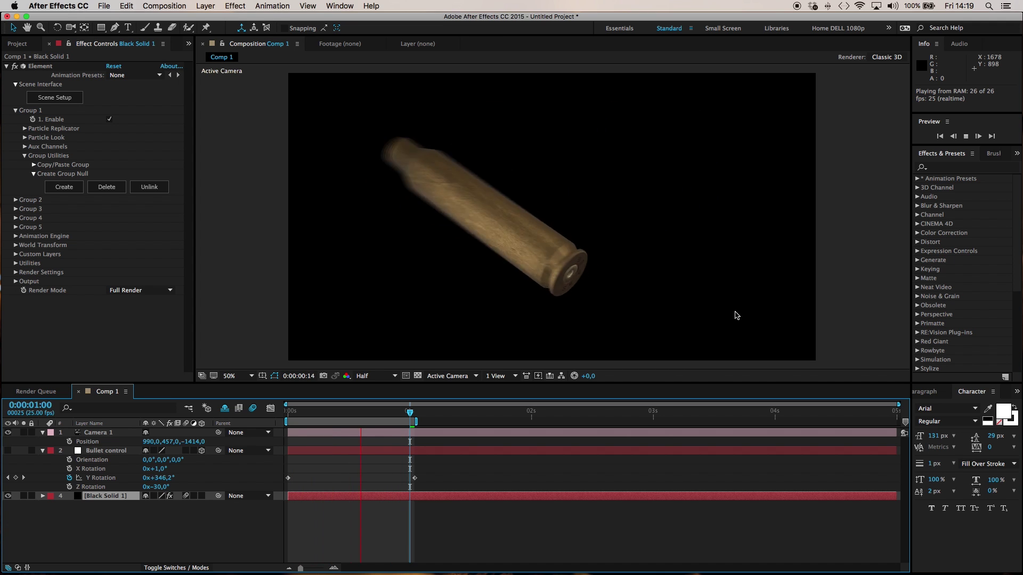
{"action": "key", "text": "space"}
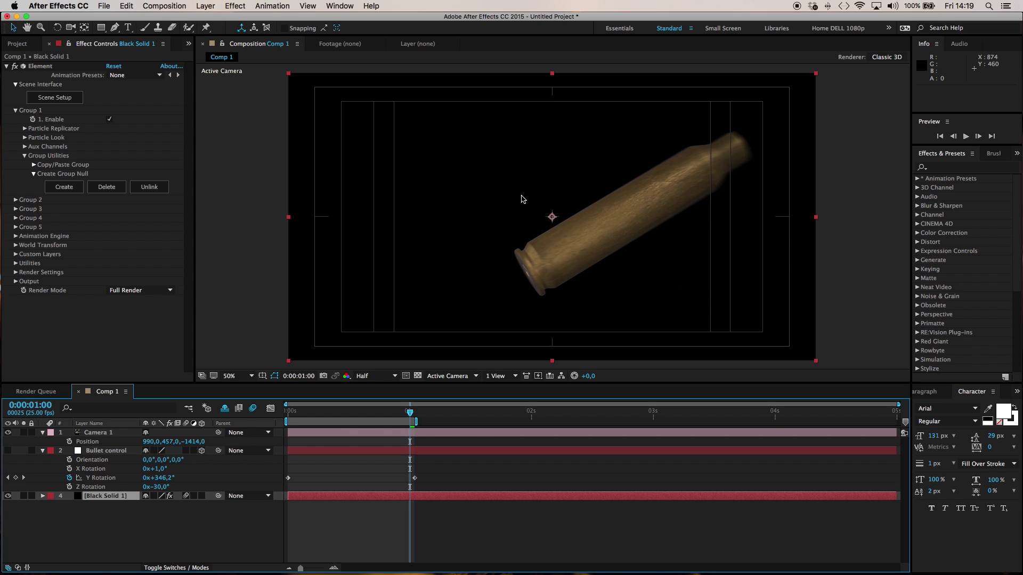
Step: Create a mid-gray (808080) Gray Solid 1, place it below Black Solid 1, and preview
{"action": "left_click", "coordinate": [202, 6]}
{"action": "mouse_move", "coordinate": [223, 21]}
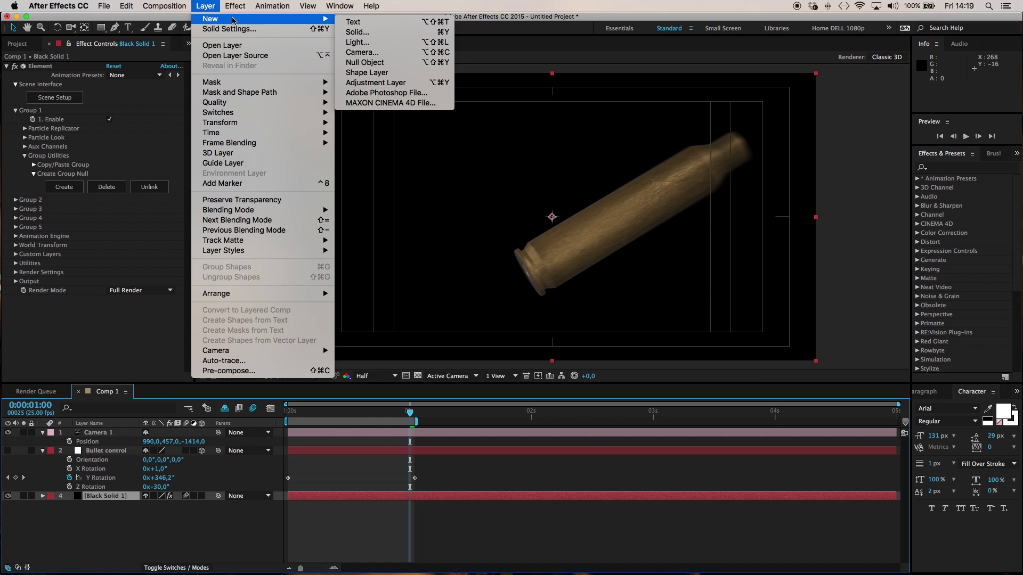
{"action": "left_click", "coordinate": [427, 33]}
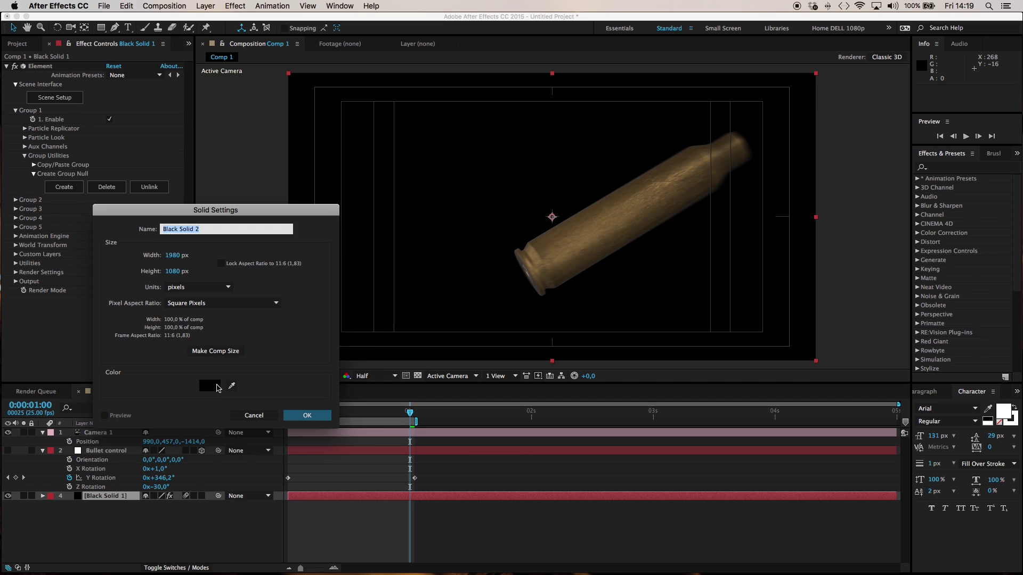
{"action": "left_click", "coordinate": [209, 386]}
{"action": "left_click_drag", "start_coordinate": [134, 422], "coordinate": [123, 409]}
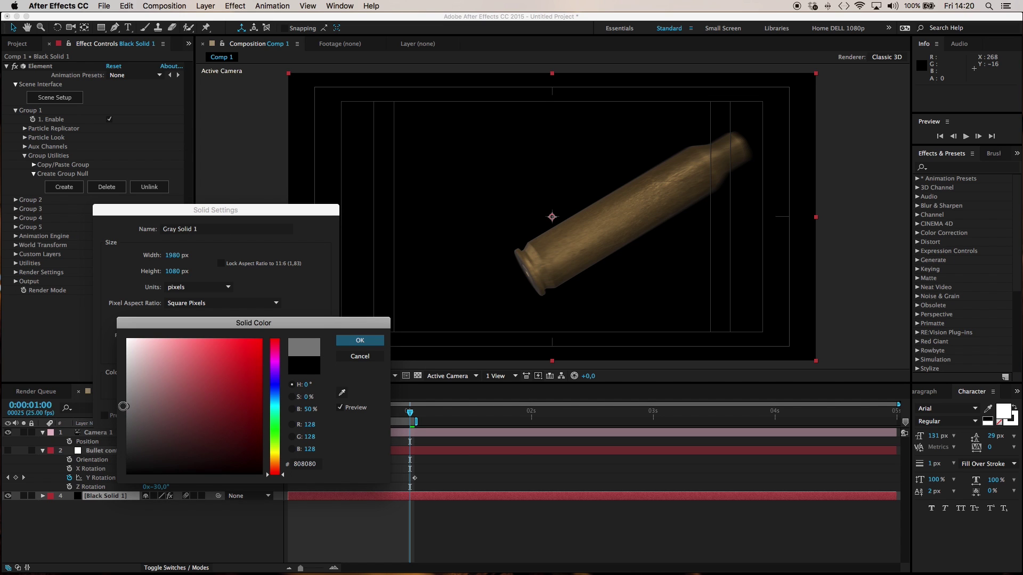
{"action": "left_click", "coordinate": [359, 343]}
{"action": "left_click", "coordinate": [298, 417]}
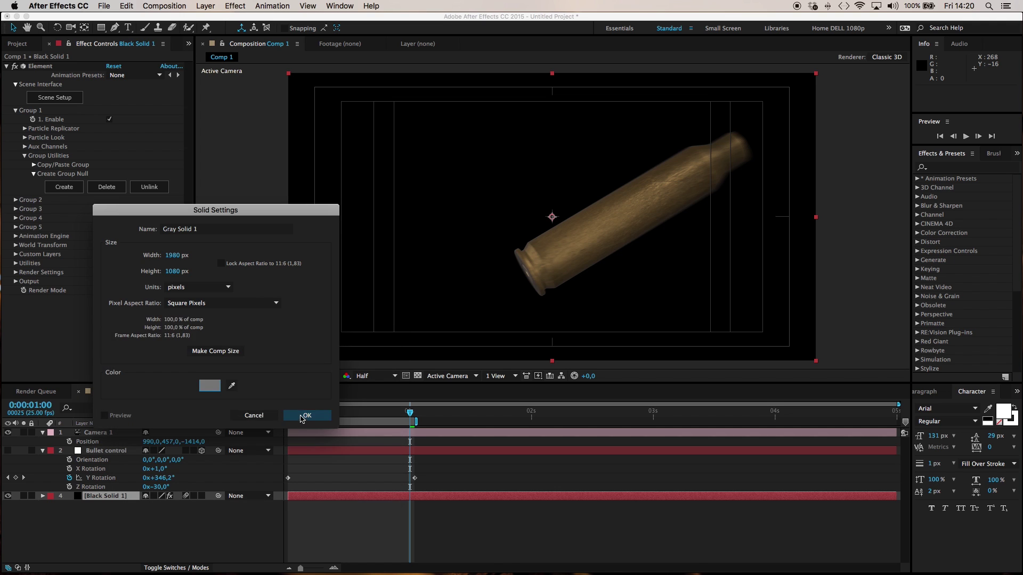
{"action": "left_click_drag", "start_coordinate": [98, 497], "coordinate": [112, 517]}
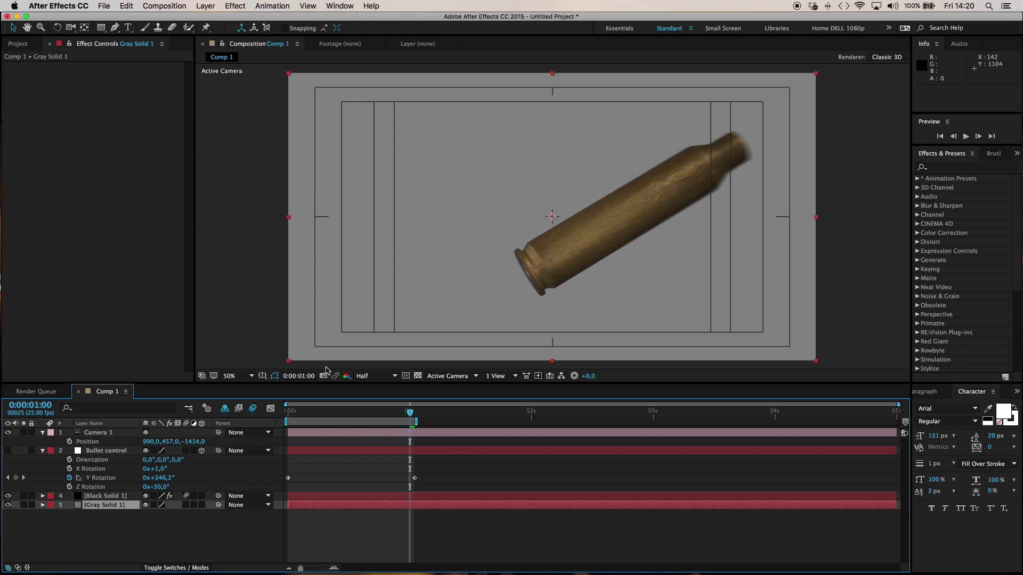
{"action": "key", "text": "space"}
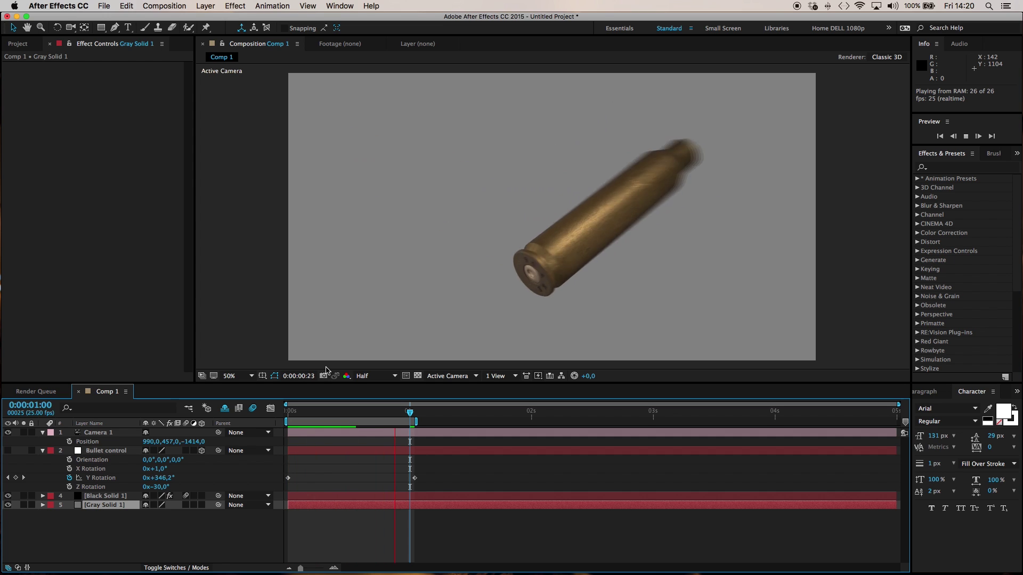
Step: Stop the preview and apply a Levels effect to Black Solid 1
{"action": "key", "text": "space"}
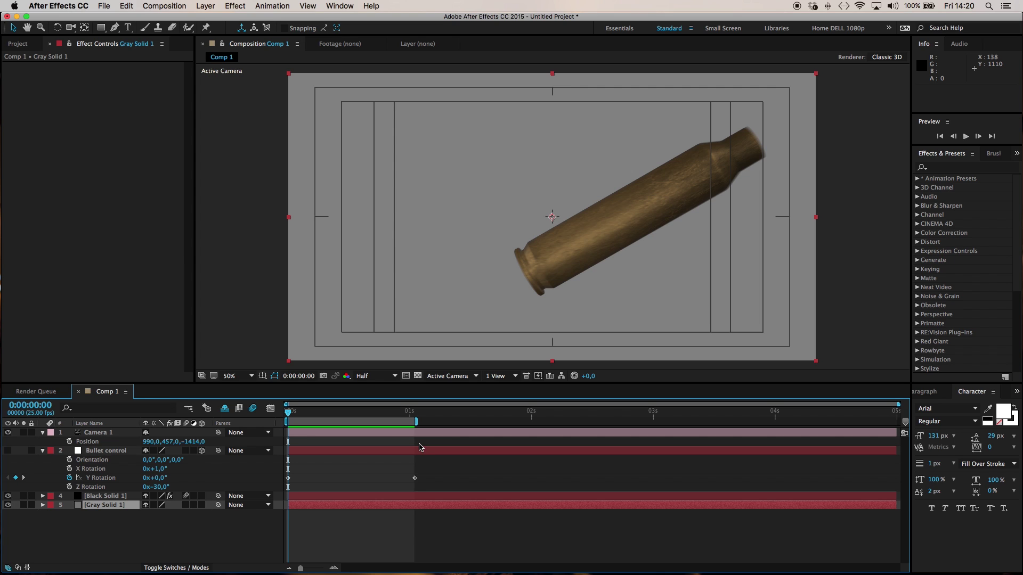
{"action": "left_click", "coordinate": [113, 497]}
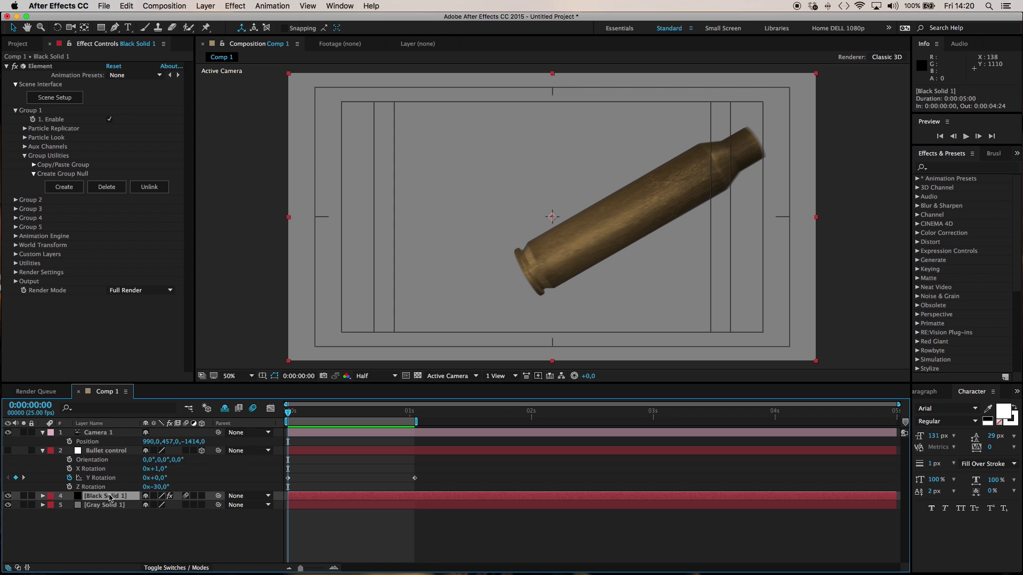
{"action": "left_click", "coordinate": [235, 6]}
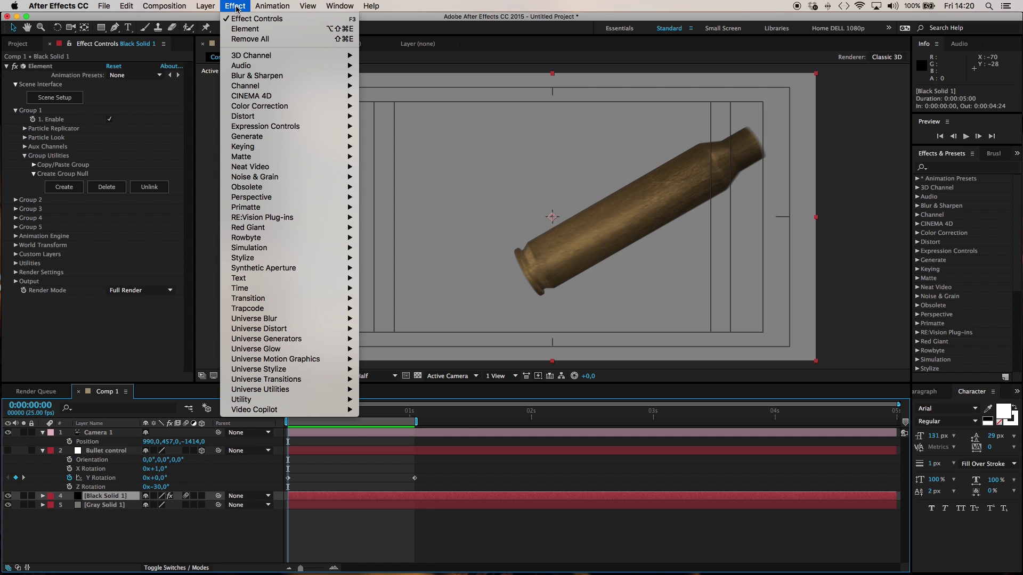
{"action": "mouse_move", "coordinate": [266, 106]}
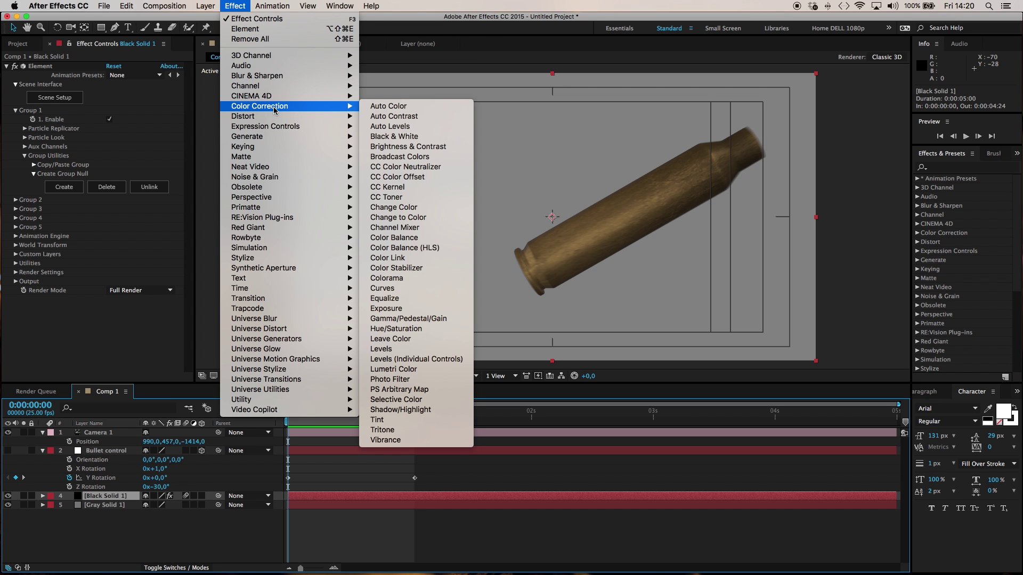
{"action": "left_click", "coordinate": [416, 350]}
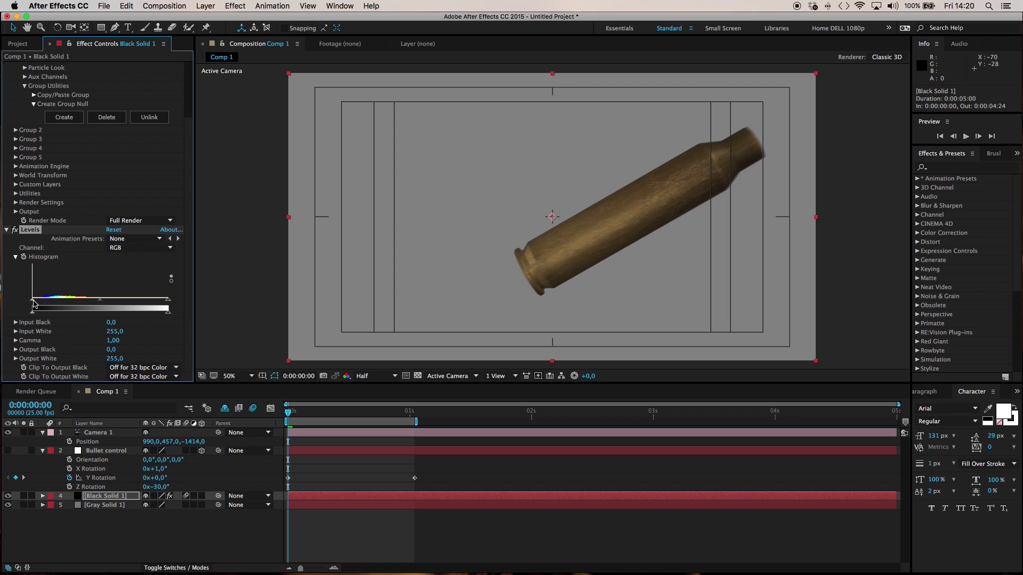
Step: Set Levels Input Black to 17 and Input White to 184, checking the grade on another frame
{"action": "left_click_drag", "start_coordinate": [42, 302], "coordinate": [41, 302]}
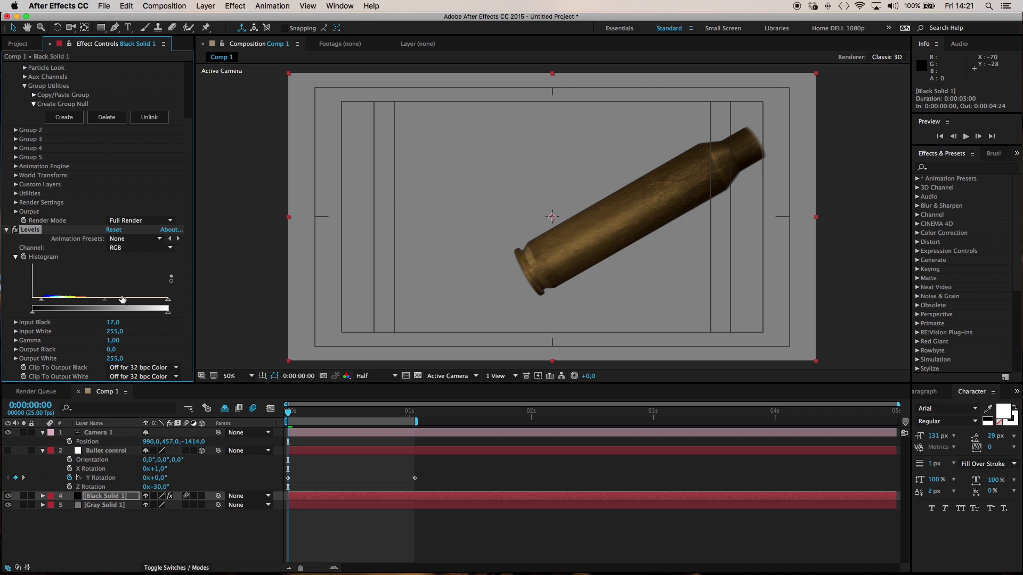
{"action": "left_click_drag", "start_coordinate": [161, 302], "coordinate": [134, 304]}
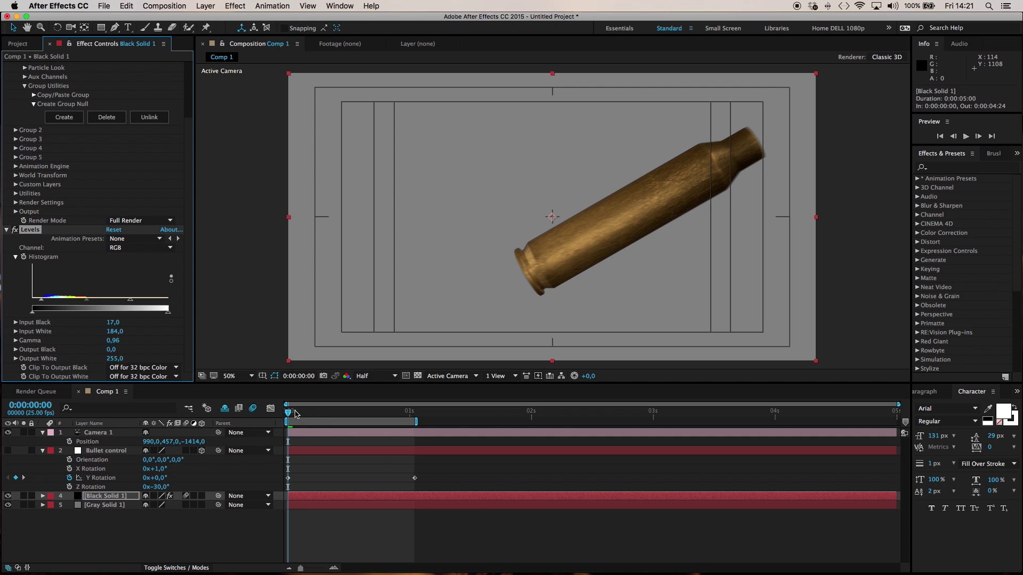
{"action": "left_click_drag", "start_coordinate": [291, 412], "coordinate": [346, 415]}
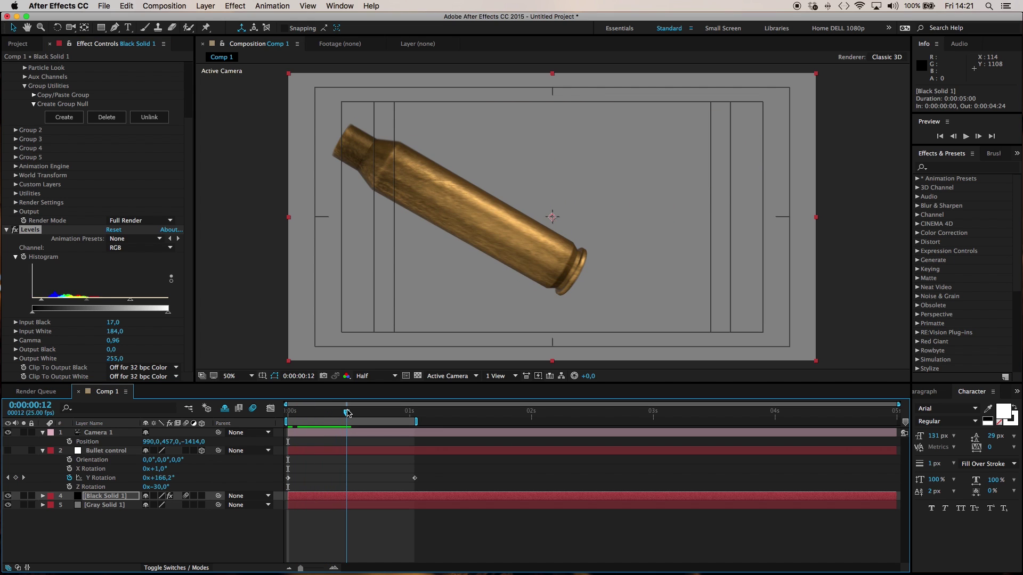
{"action": "left_click", "coordinate": [230, 7]}
Step: Add Hue/Saturation to Black Solid 1 with Master Saturation -23 and preview the graded loop
{"action": "mouse_move", "coordinate": [282, 106]}
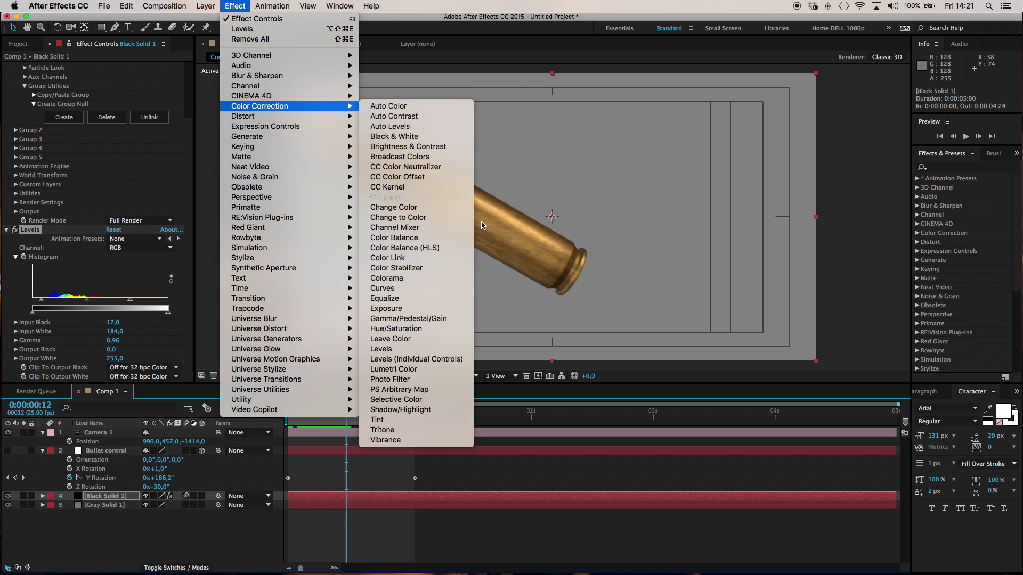
{"action": "left_click", "coordinate": [432, 329]}
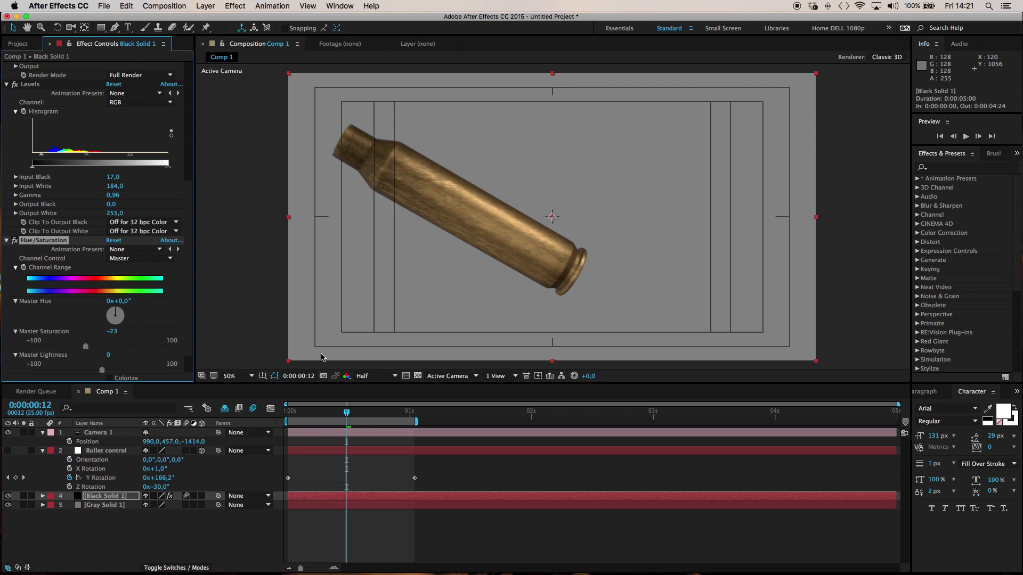
{"action": "key", "text": "space"}
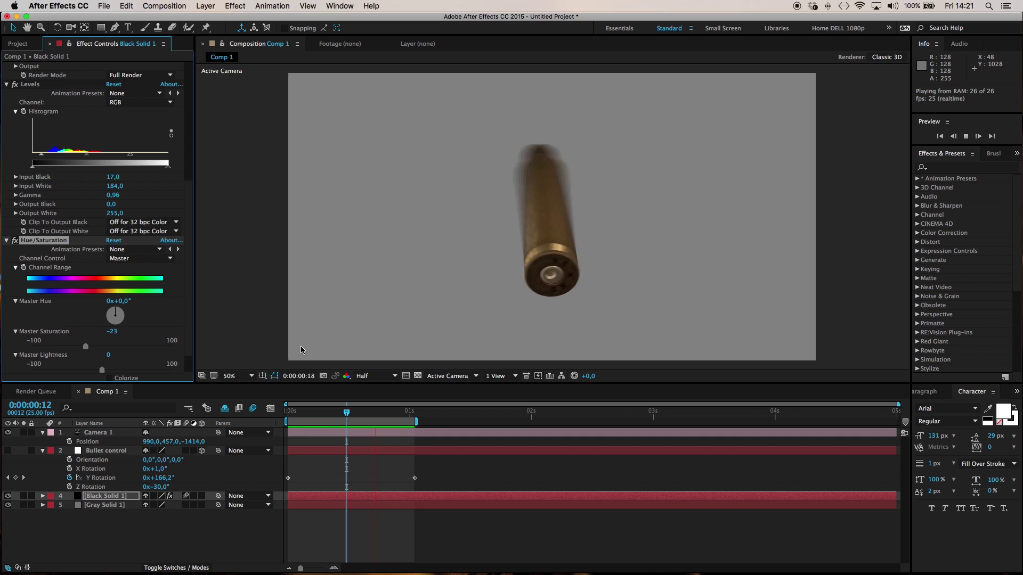